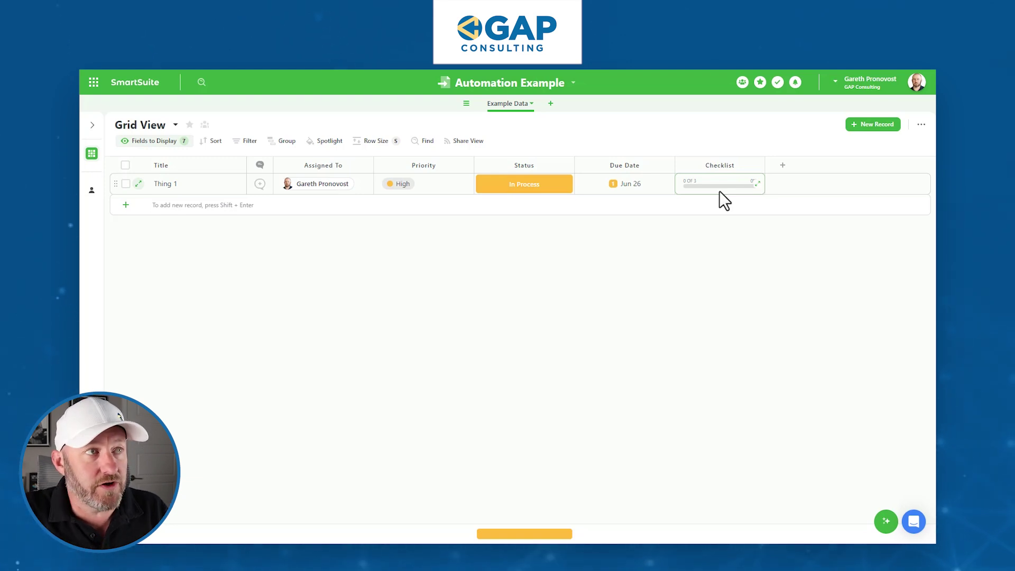
# Step: Tick Steps 1–3 in Thing 1's checklist, save it, and open the Automation Example automations
pyautogui.click(719, 192)
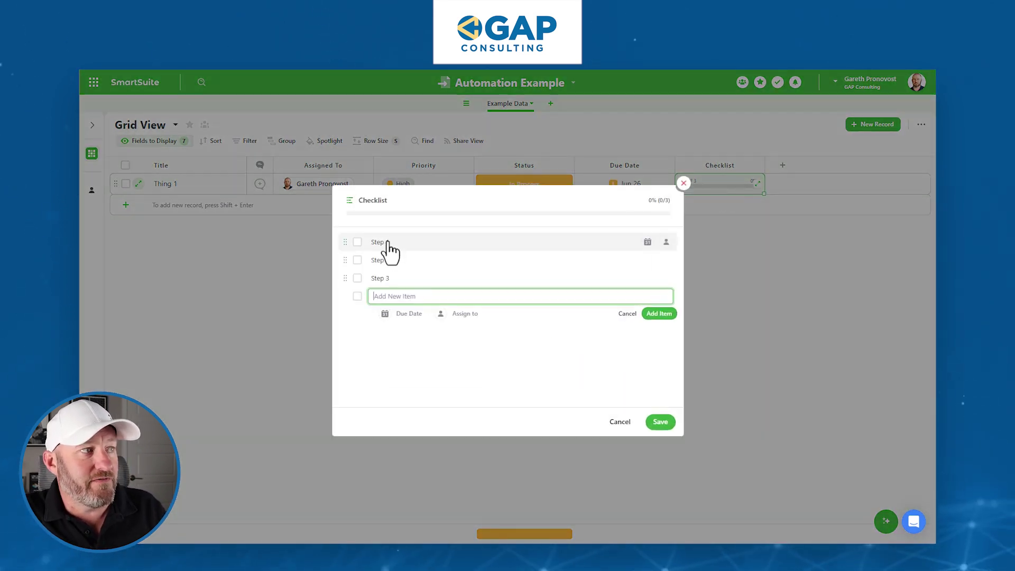
pyautogui.click(358, 241)
pyautogui.click(357, 260)
pyautogui.click(357, 278)
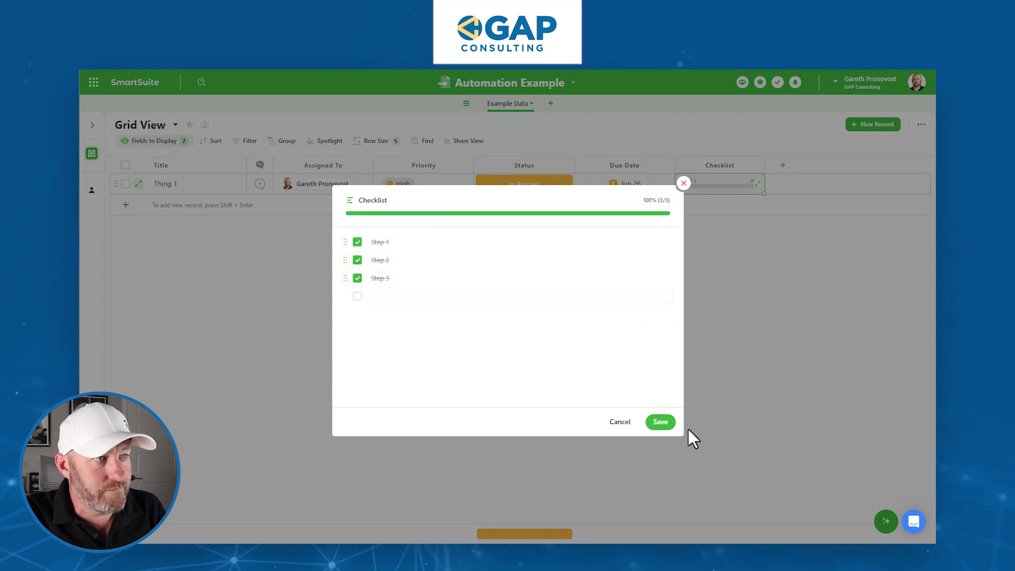
pyautogui.click(661, 421)
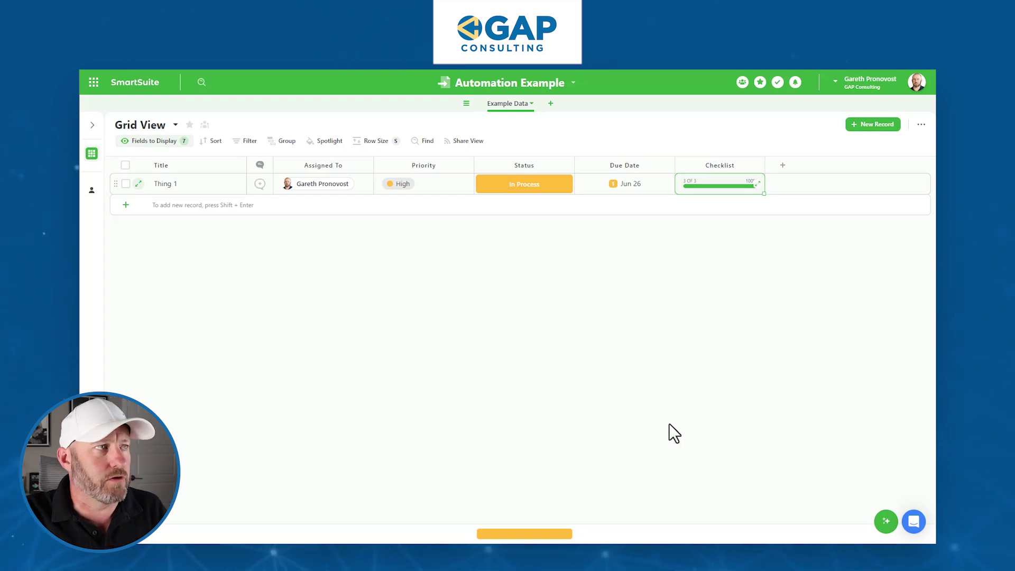
pyautogui.click(509, 84)
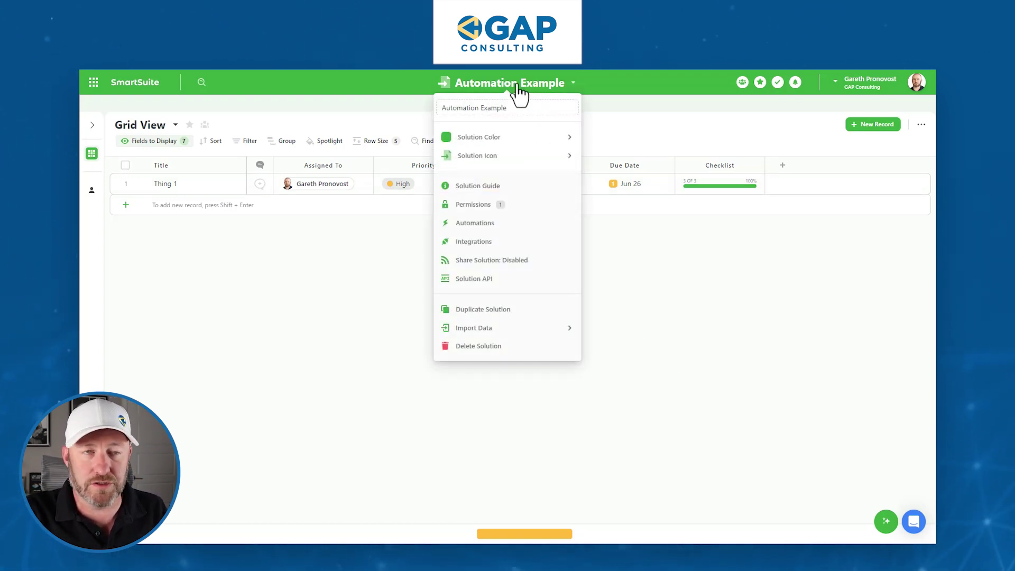
pyautogui.click(490, 225)
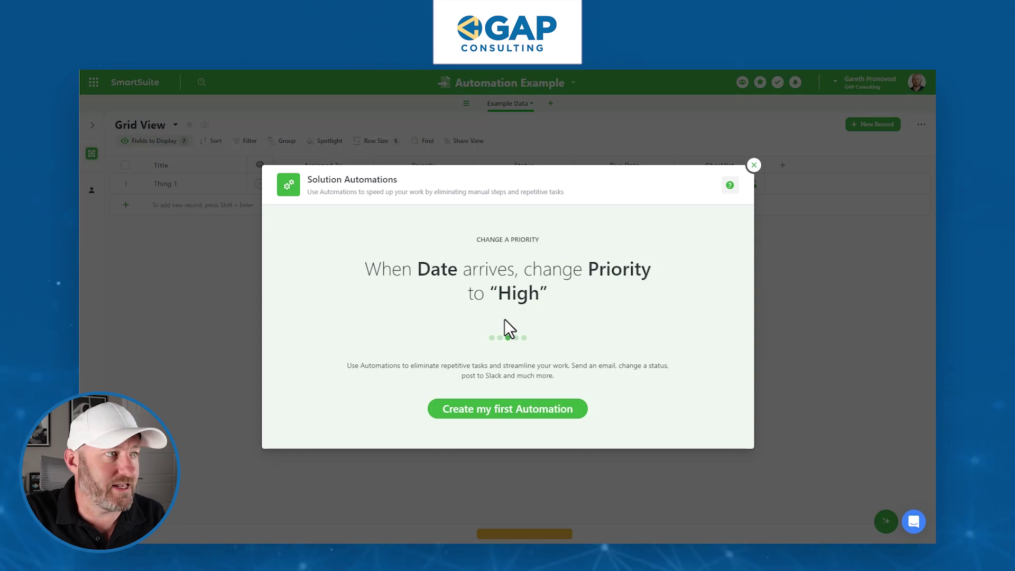
# Step: Create the first automation, New Automation 1, from the Solution Automations window
pyautogui.click(512, 415)
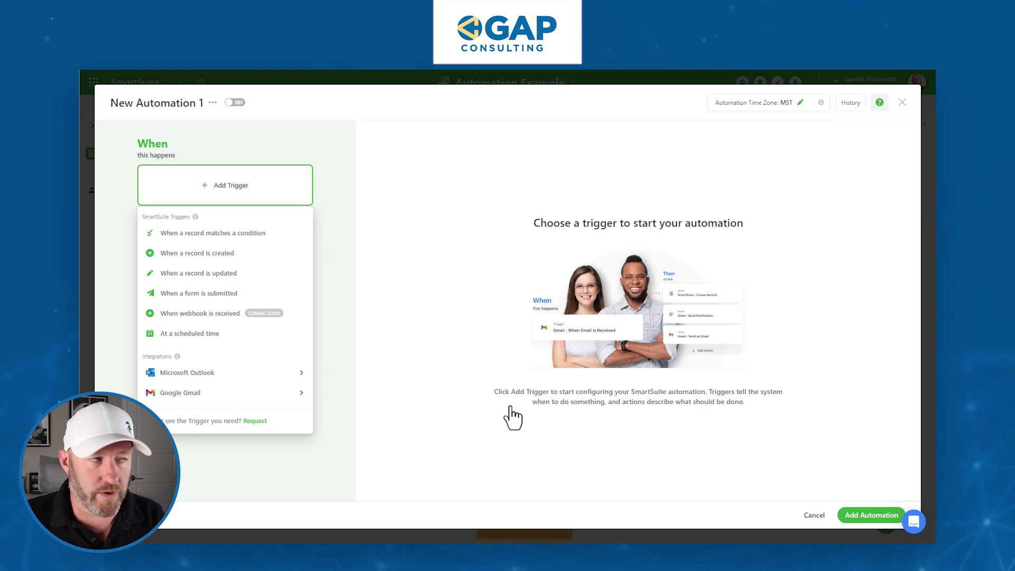
# Step: Set the trigger to 'When a record matches a condition' with Checklist set to All items resolved
pyautogui.click(215, 236)
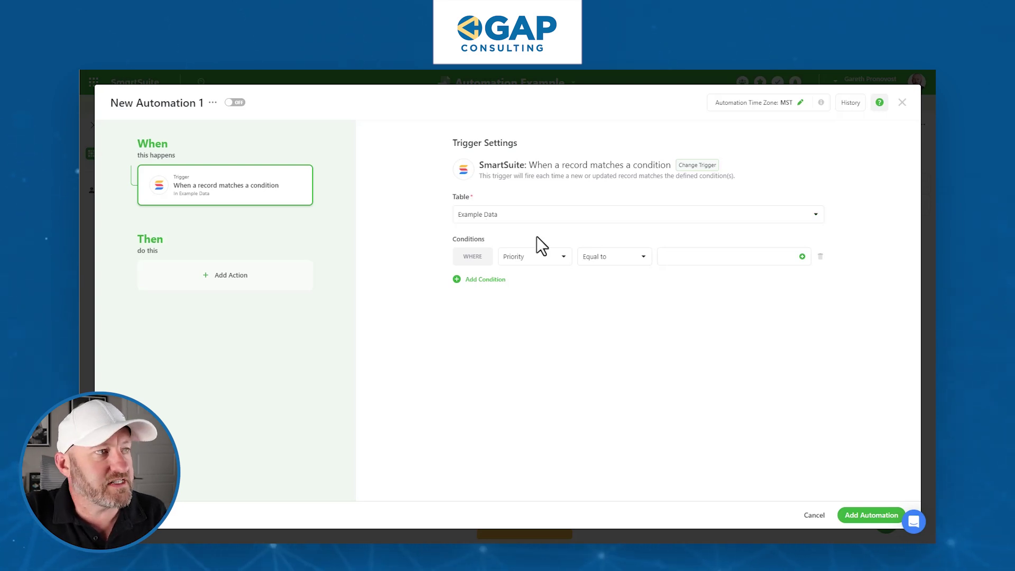
pyautogui.click(534, 259)
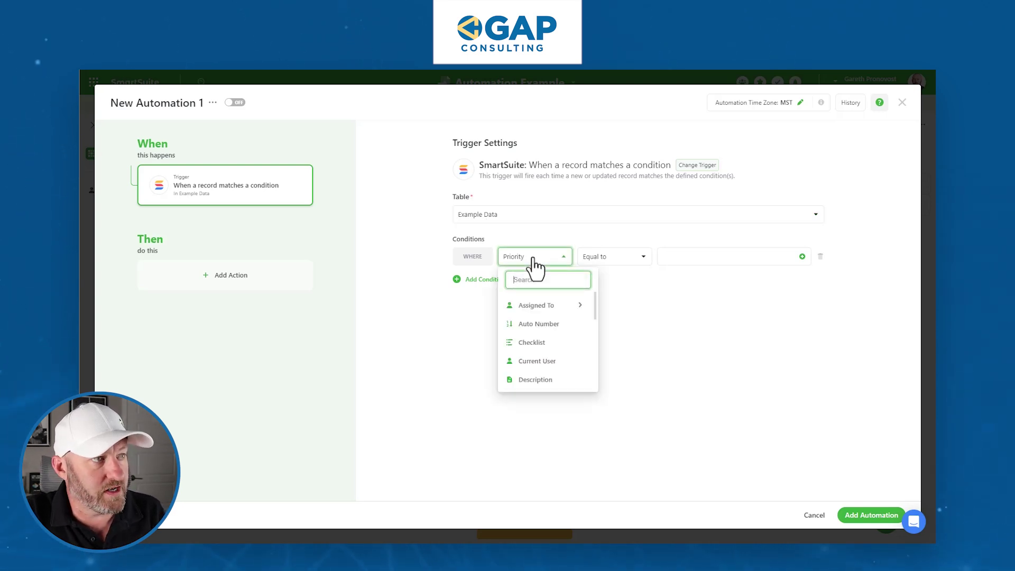
pyautogui.click(540, 348)
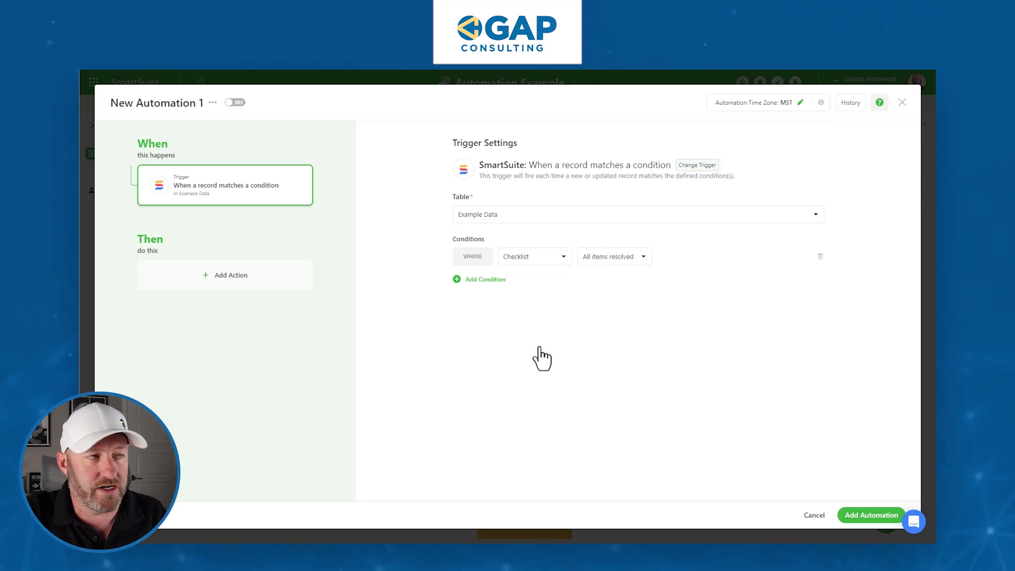
pyautogui.click(614, 259)
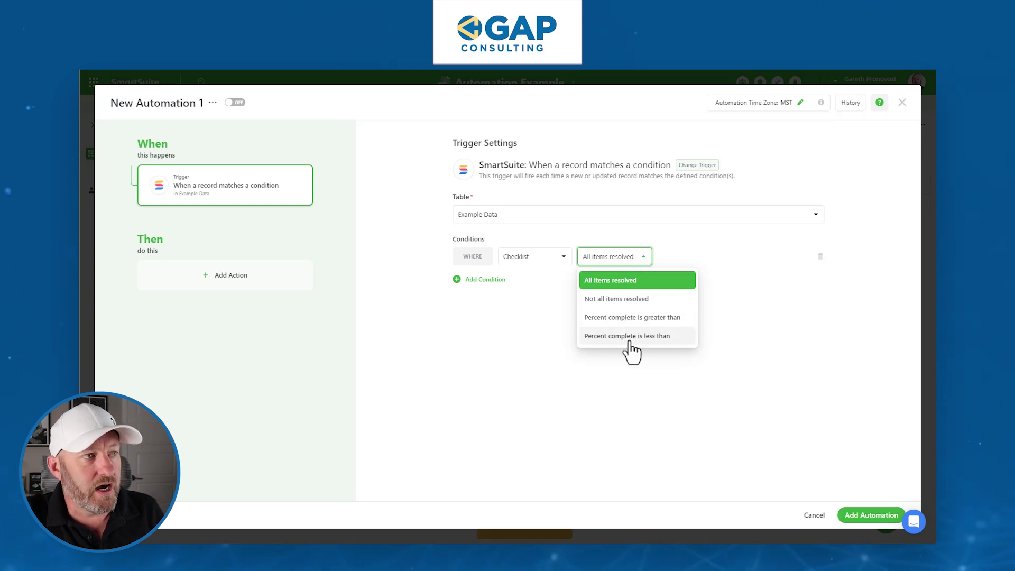
pyautogui.click(622, 280)
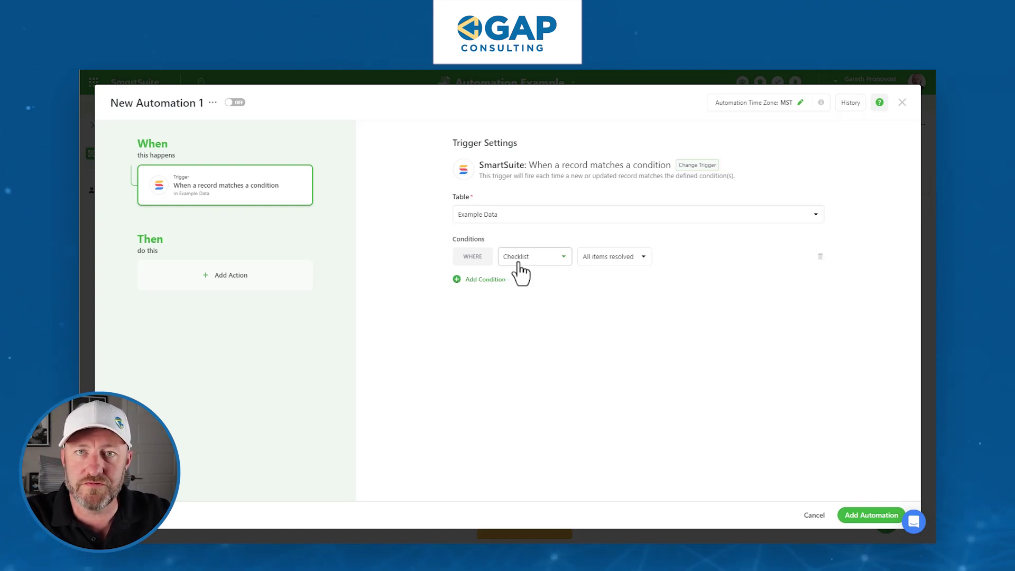
# Step: Add an Update records action replacing the triggering record's Status with Complete
pyautogui.click(232, 288)
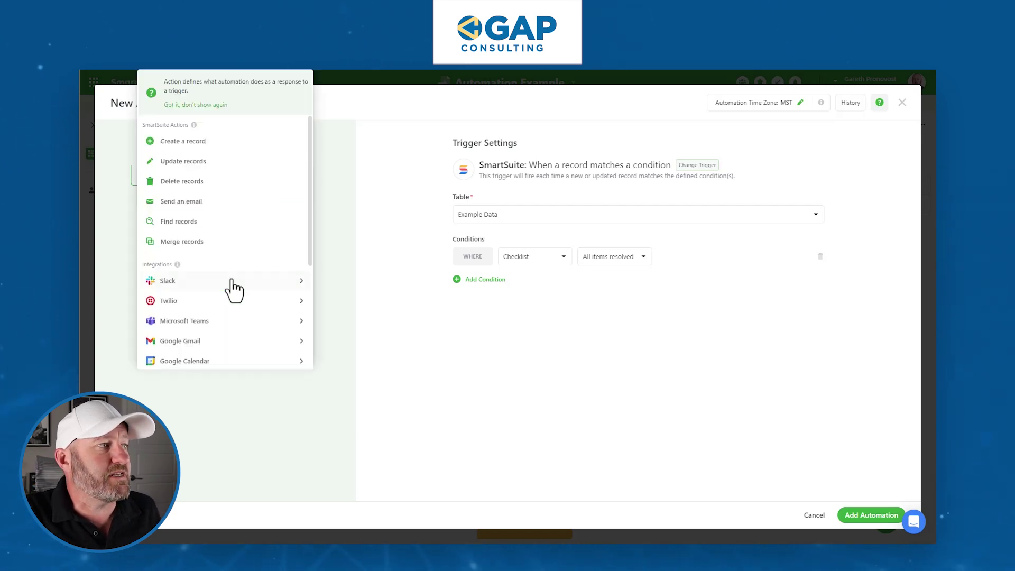
pyautogui.moveTo(232, 288)
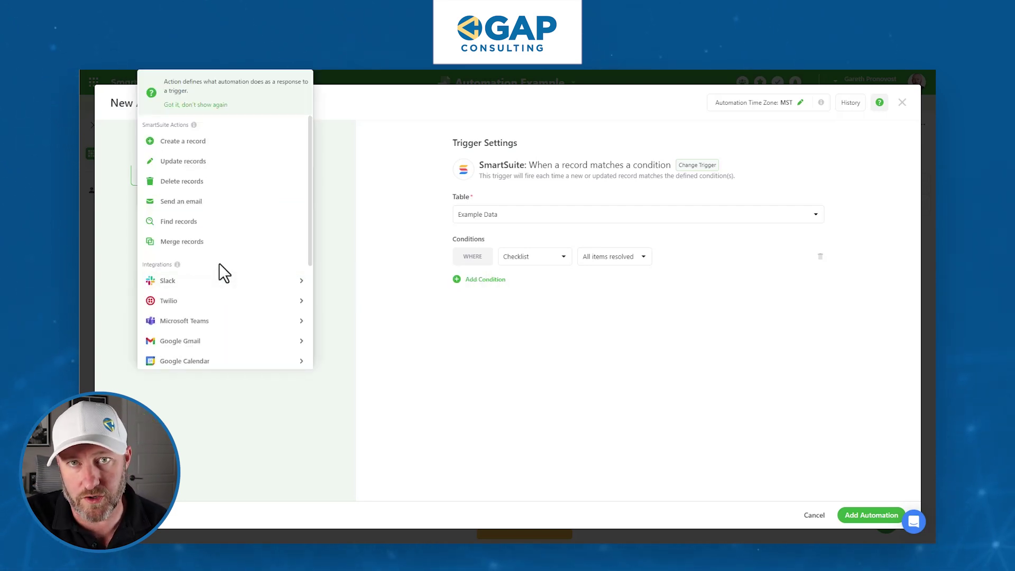
pyautogui.click(204, 167)
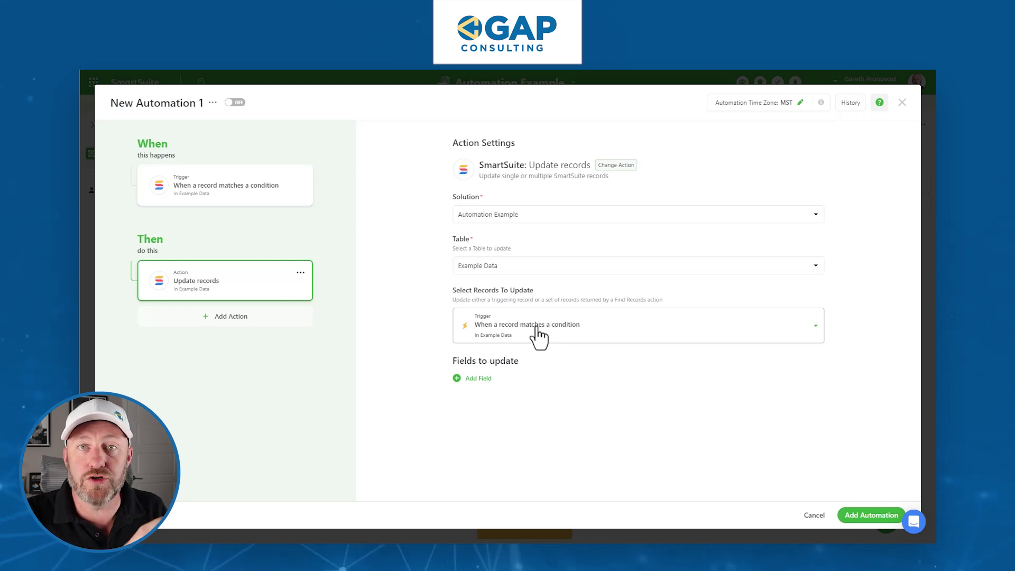
pyautogui.click(473, 379)
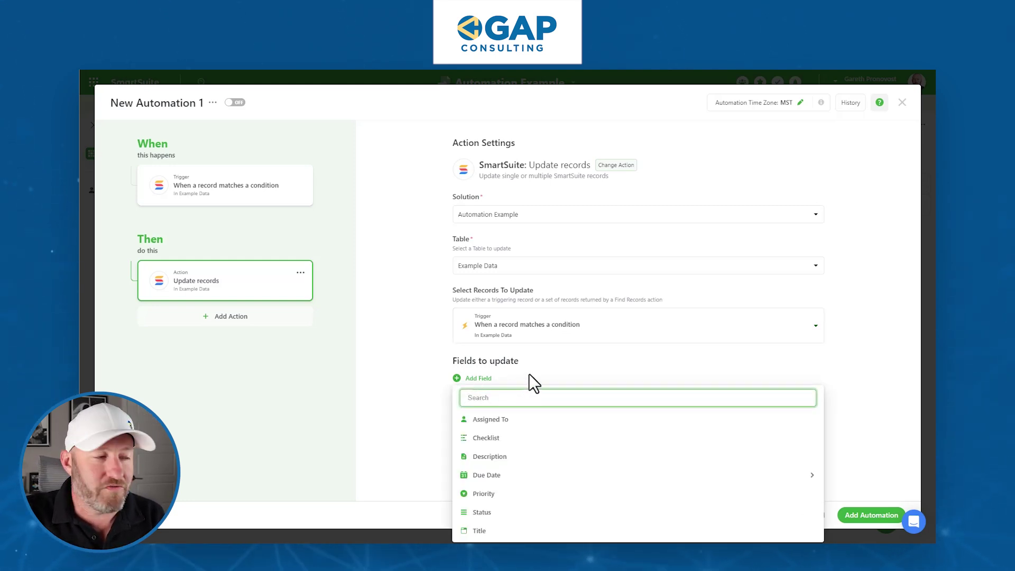
pyautogui.click(513, 512)
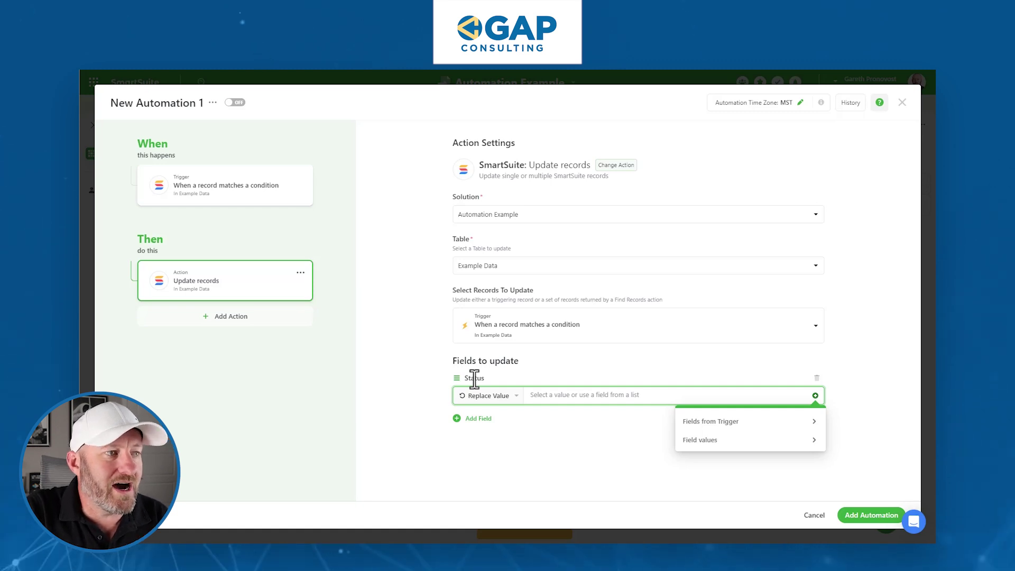
pyautogui.click(737, 441)
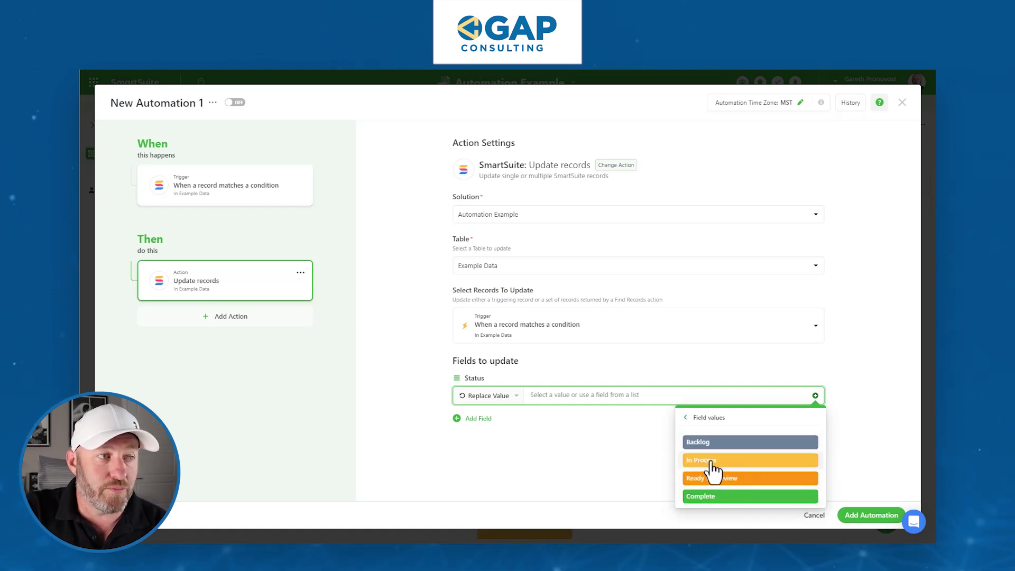
pyautogui.click(726, 495)
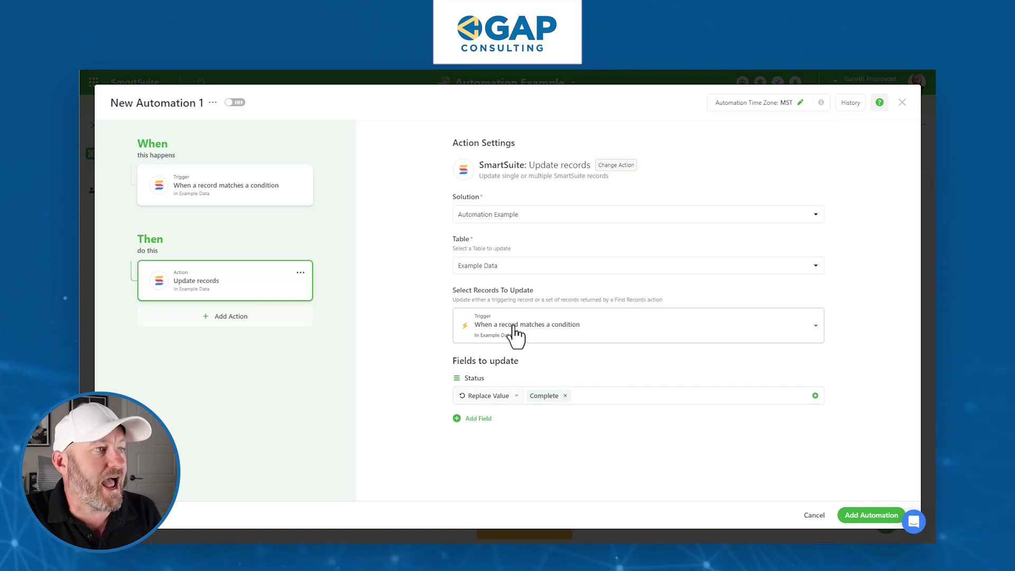
# Step: Add a Google Gmail 'Send an email' action after the Update records step
pyautogui.click(187, 320)
pyautogui.moveTo(193, 321)
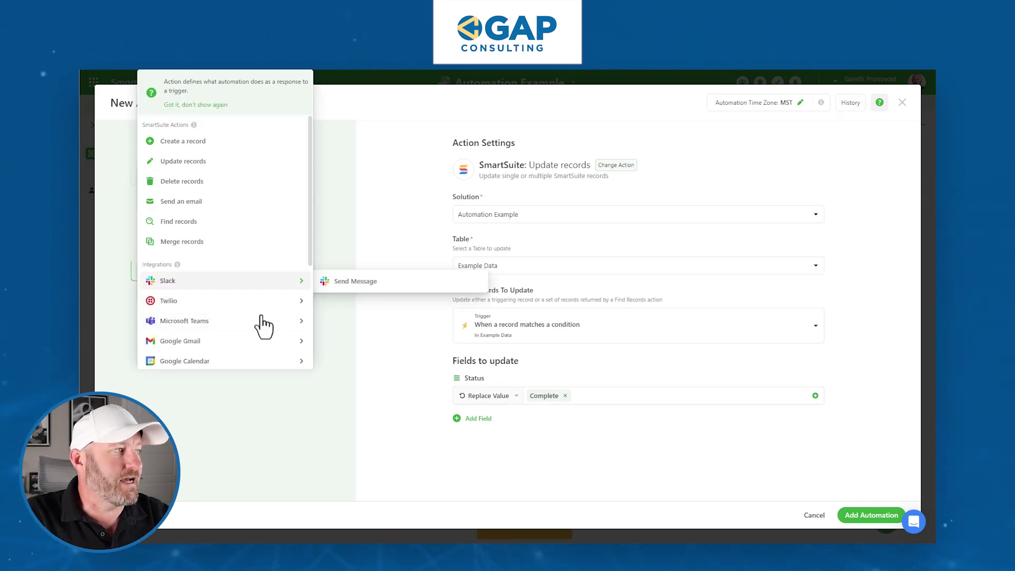
pyautogui.moveTo(228, 344)
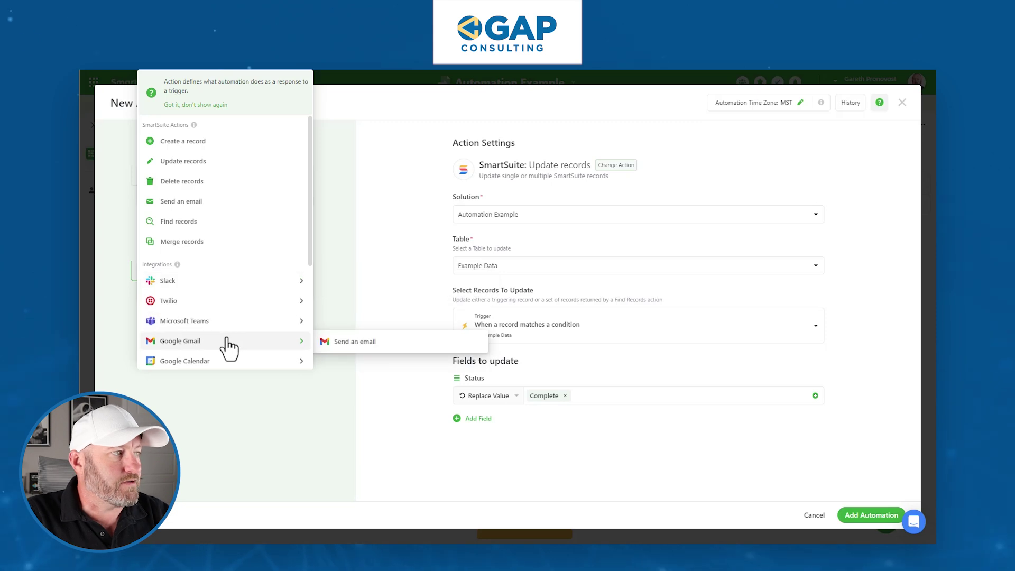
pyautogui.click(357, 342)
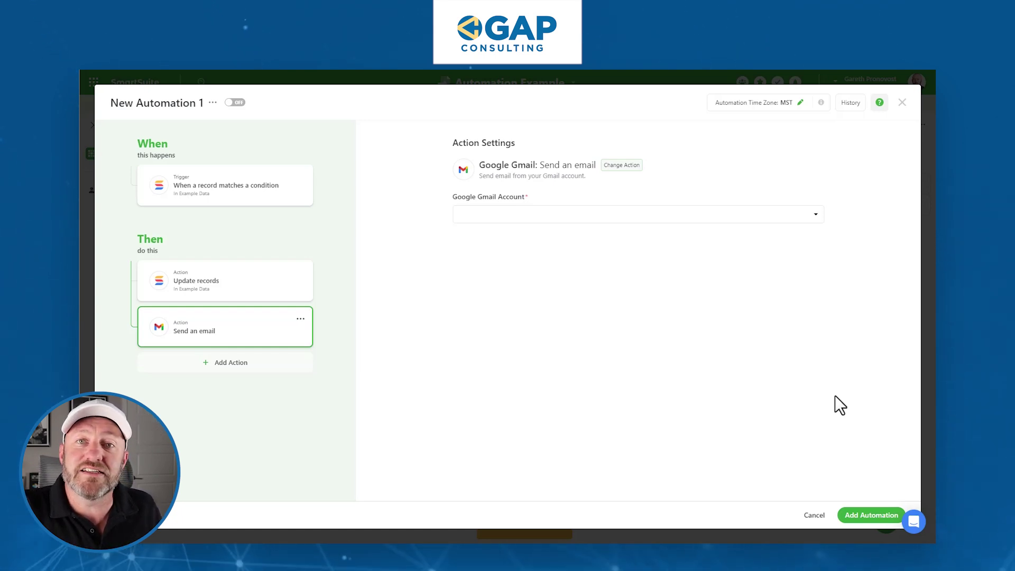
# Step: Sign in with Google to add a new Gmail credential and select it as the sending account
pyautogui.click(681, 216)
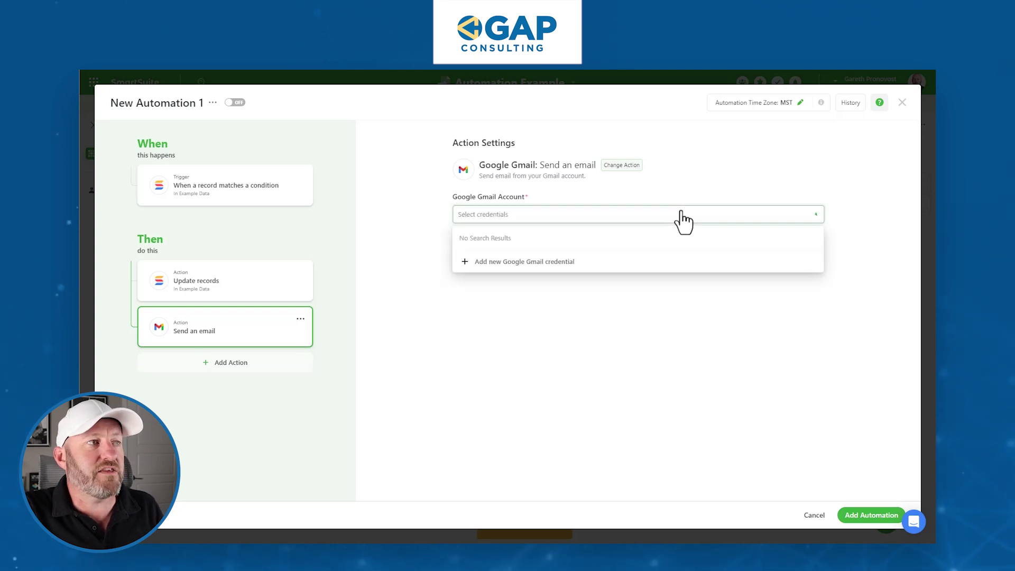
pyautogui.click(663, 262)
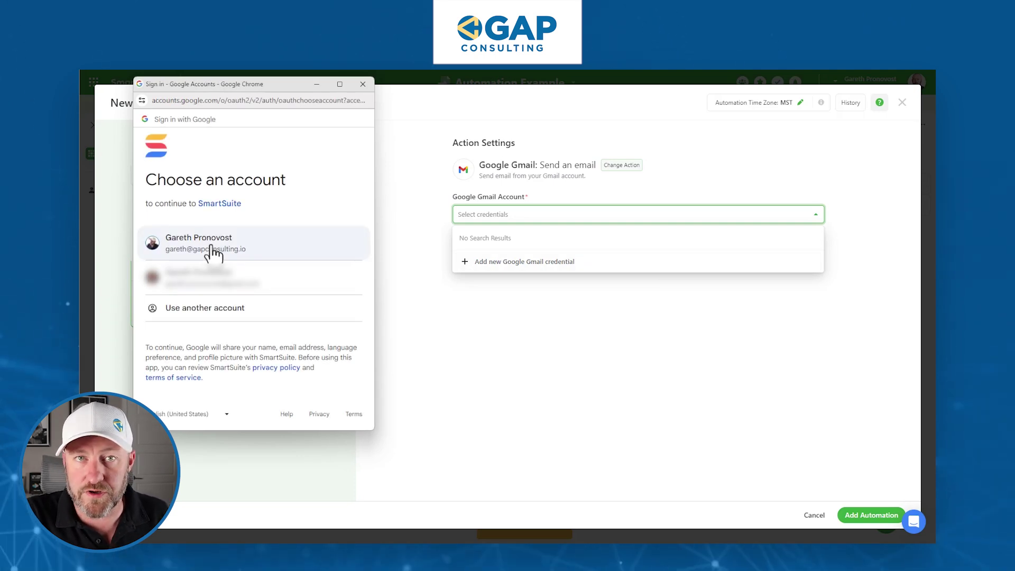
pyautogui.click(213, 252)
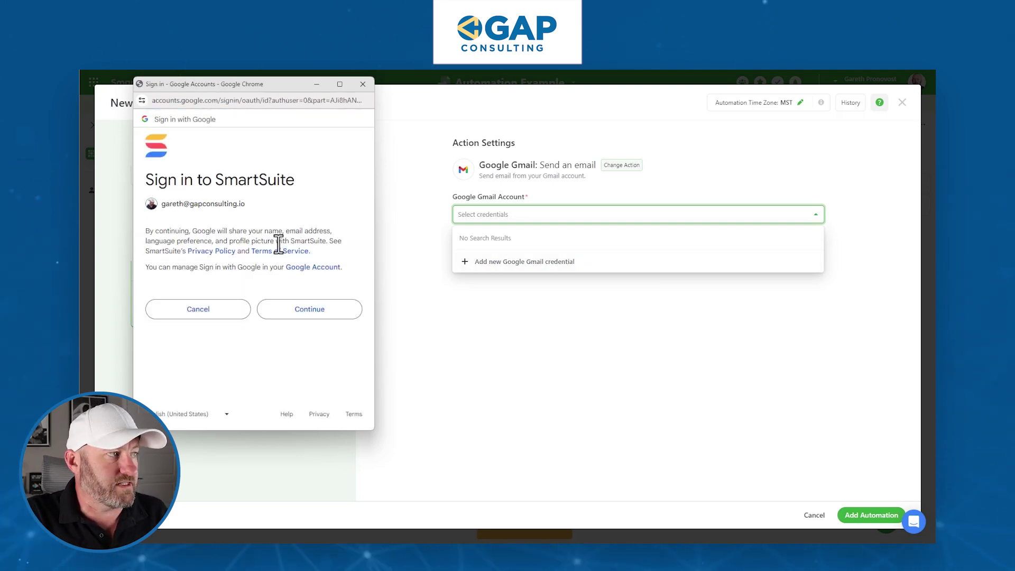
pyautogui.click(304, 309)
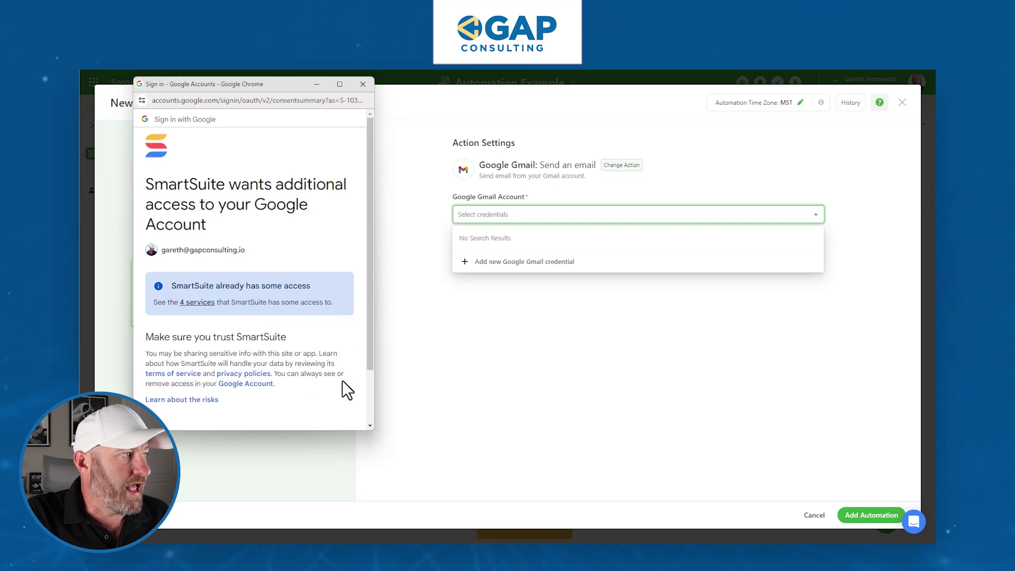
pyautogui.scroll(-2, 285, 370)
pyautogui.click(293, 376)
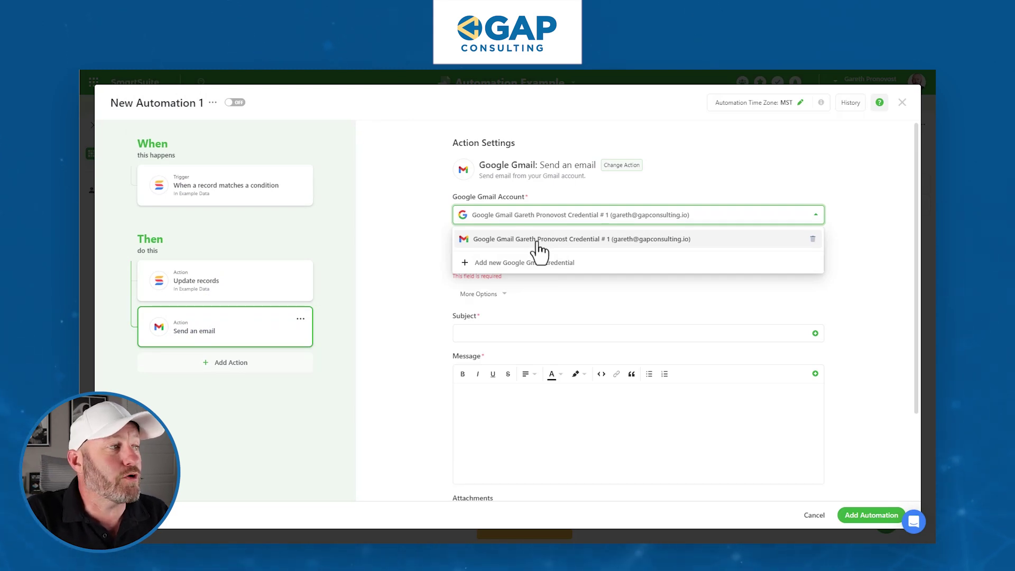
pyautogui.click(274, 359)
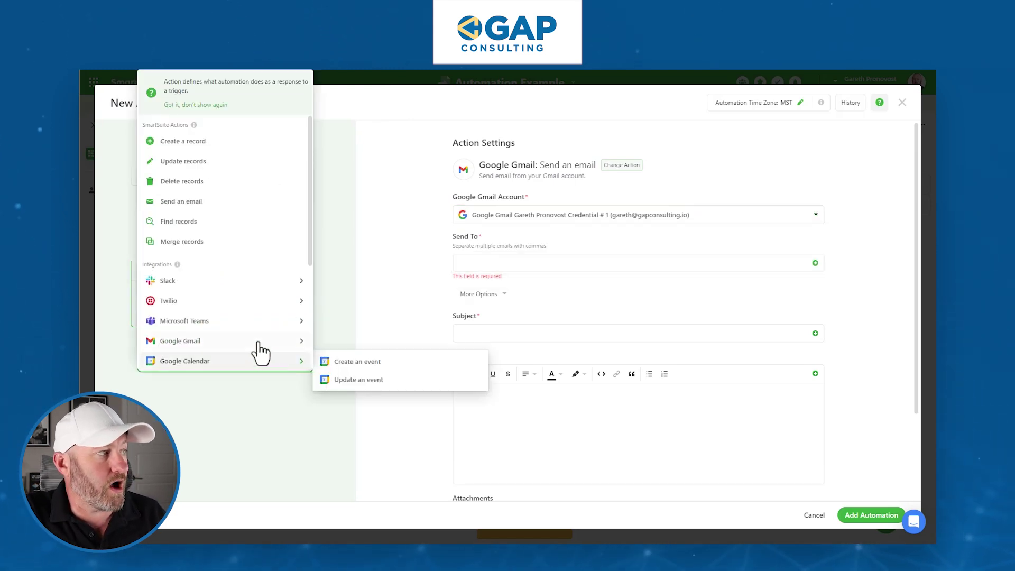
pyautogui.moveTo(260, 350)
pyautogui.scroll(-3, 260, 350)
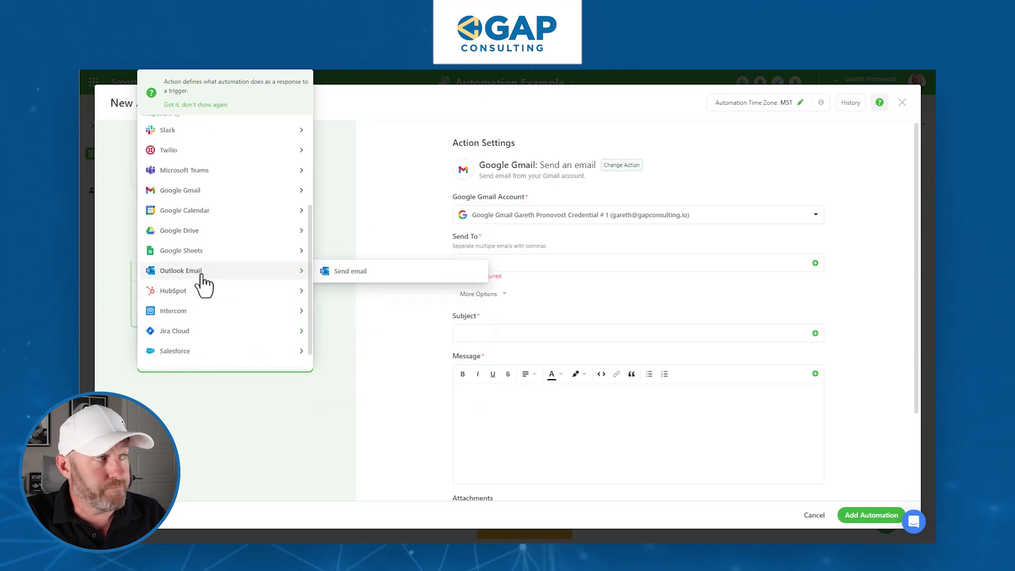
pyautogui.scroll(5, 204, 211)
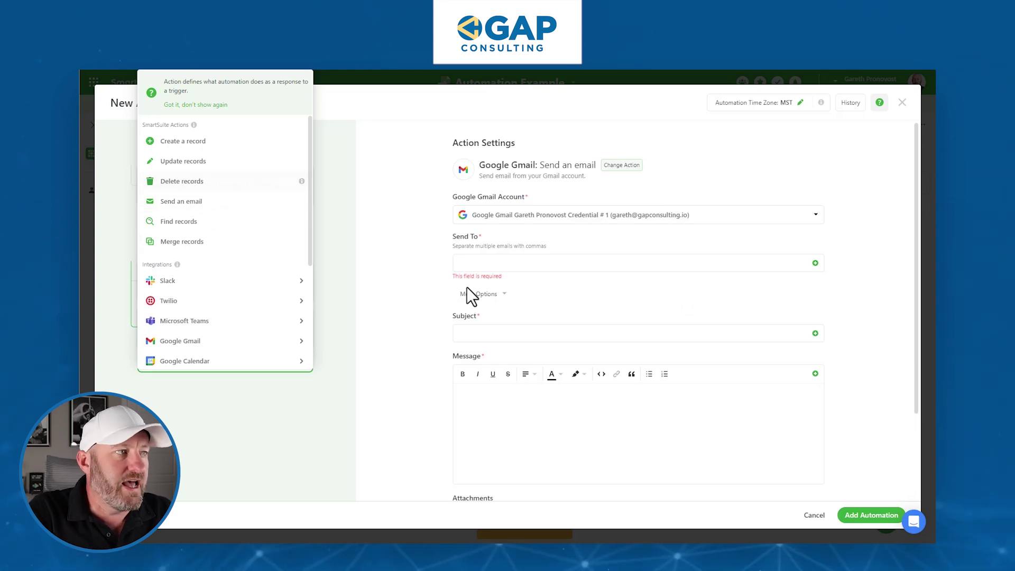
# Step: Fill Send To with the account owner's email address
pyautogui.click(815, 262)
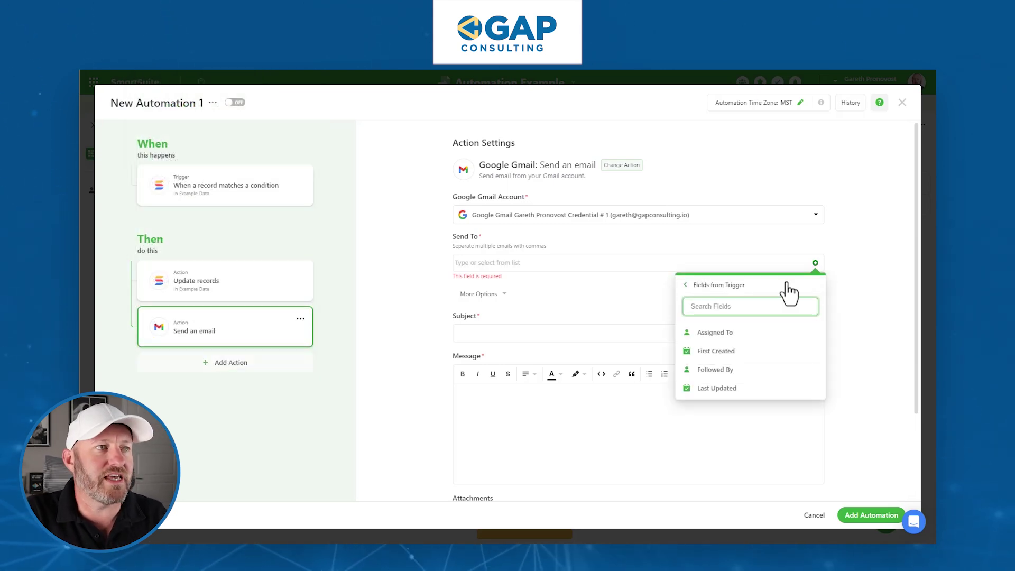
pyautogui.click(639, 262)
pyautogui.write('em')
pyautogui.hotkey('ctrl', 'v')
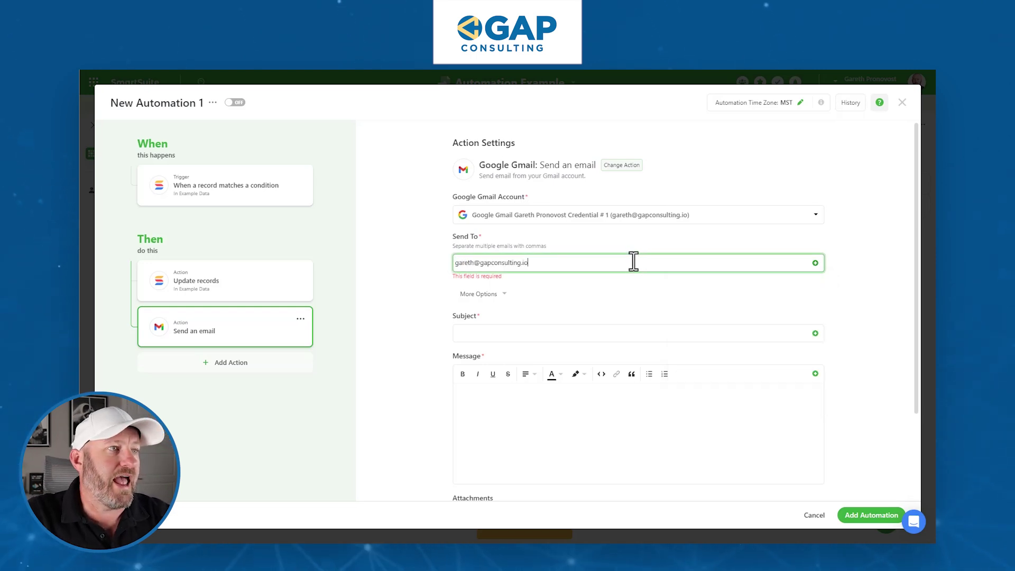
# Step: Reveal CC and BCC under More Options and set From Name to 'From Automation Tester'
pyautogui.click(601, 301)
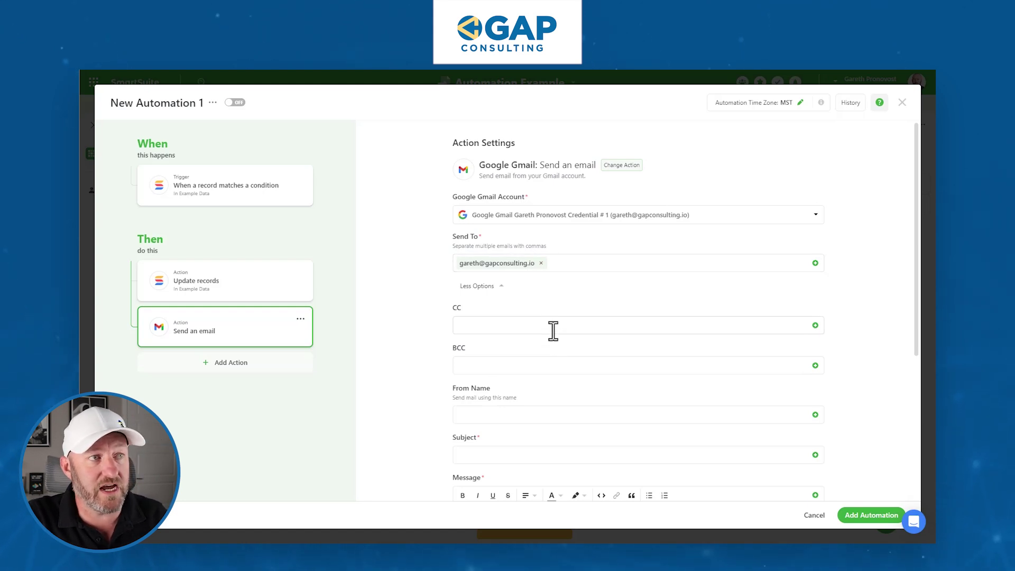
pyautogui.click(544, 369)
pyautogui.scroll(-1, 543, 366)
pyautogui.click(446, 378)
pyautogui.click(484, 364)
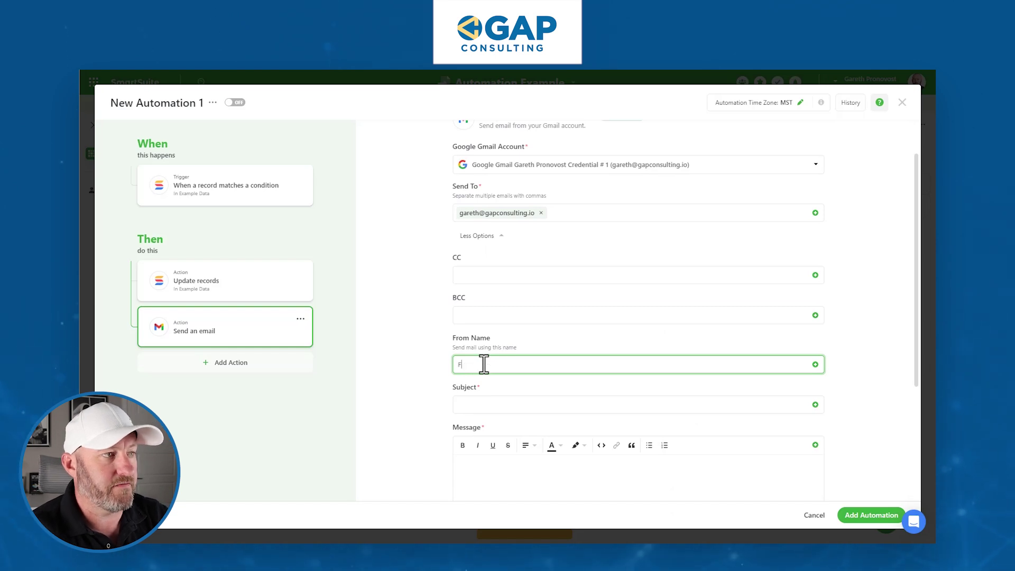
pyautogui.write('From Automation Tester')
pyautogui.click(540, 405)
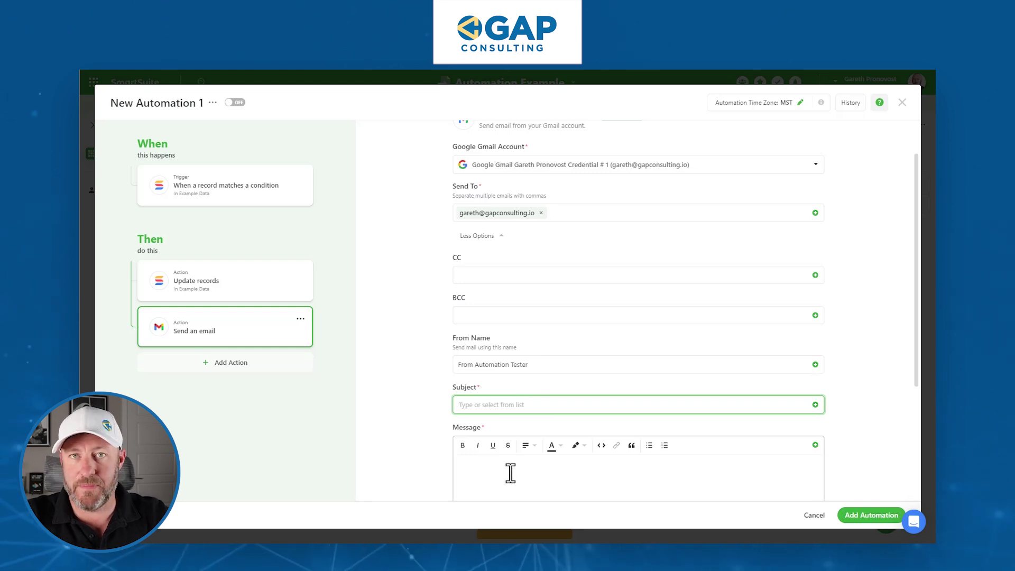
pyautogui.scroll(-2, 560, 452)
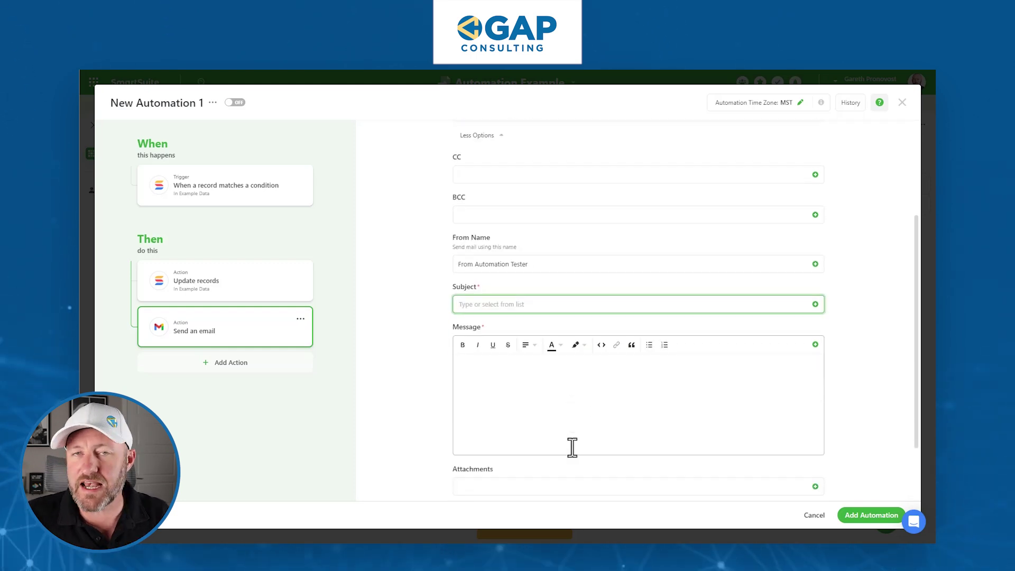
pyautogui.scroll(3, 541, 426)
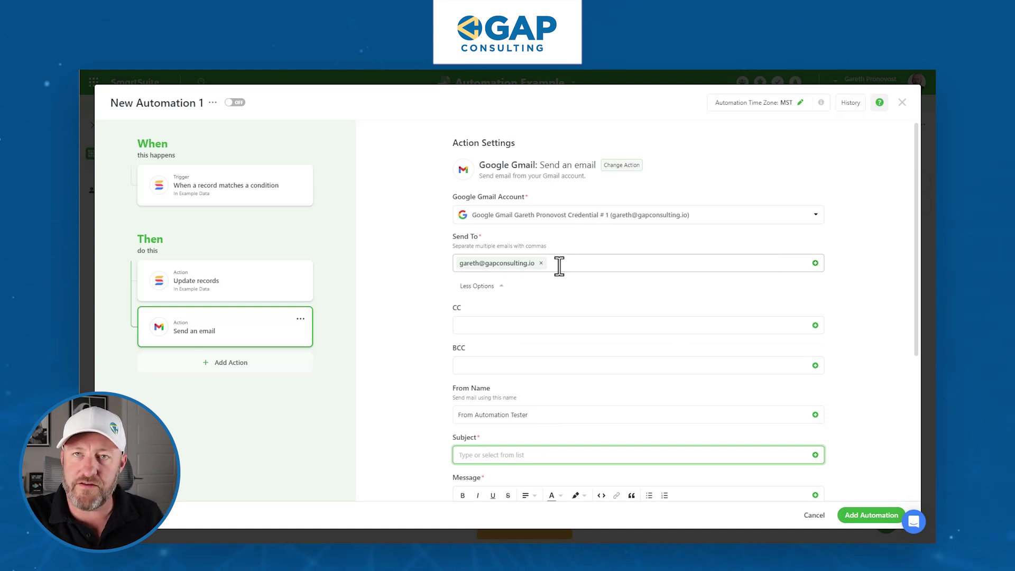
# Step: Browse the trigger fields for the recipient, then close the list leaving Send To unchanged
pyautogui.click(814, 263)
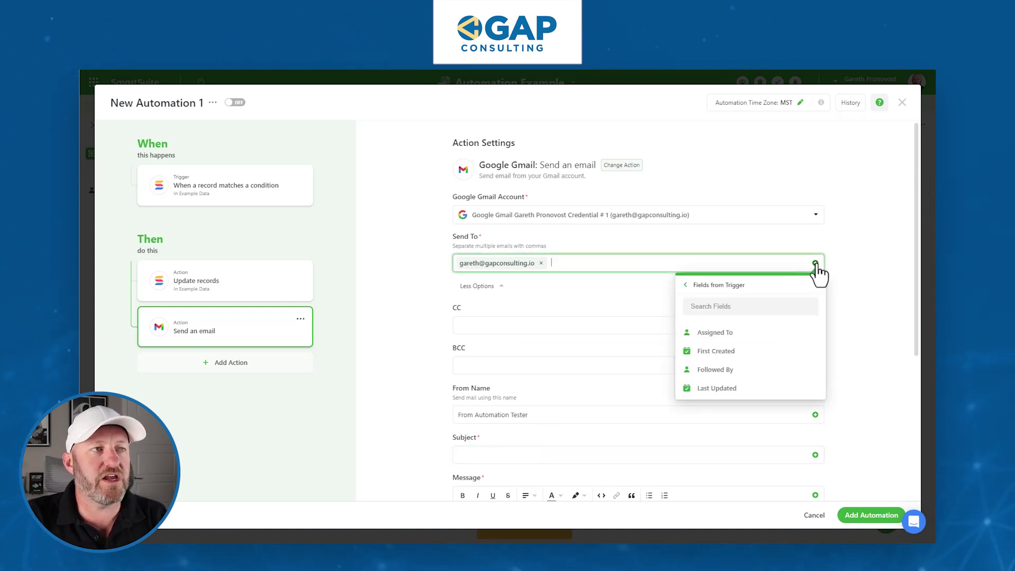
pyautogui.click(729, 287)
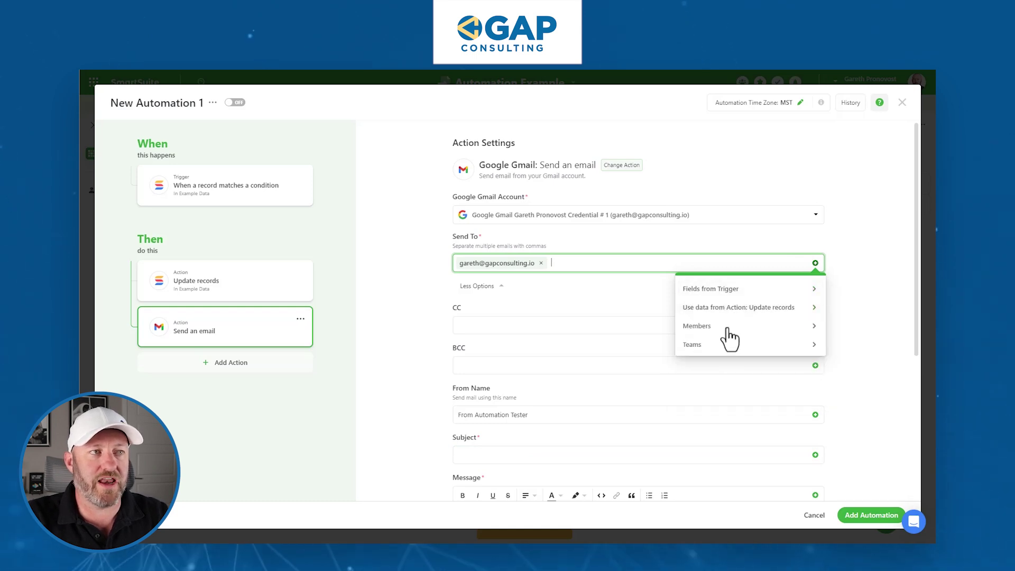
pyautogui.click(798, 289)
pyautogui.click(673, 274)
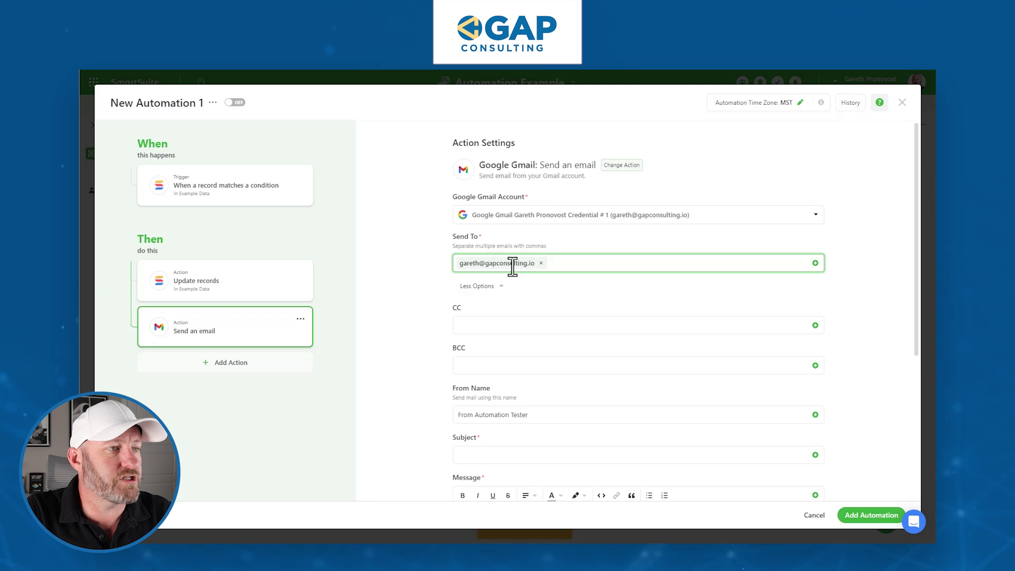
pyautogui.scroll(-2, 518, 283)
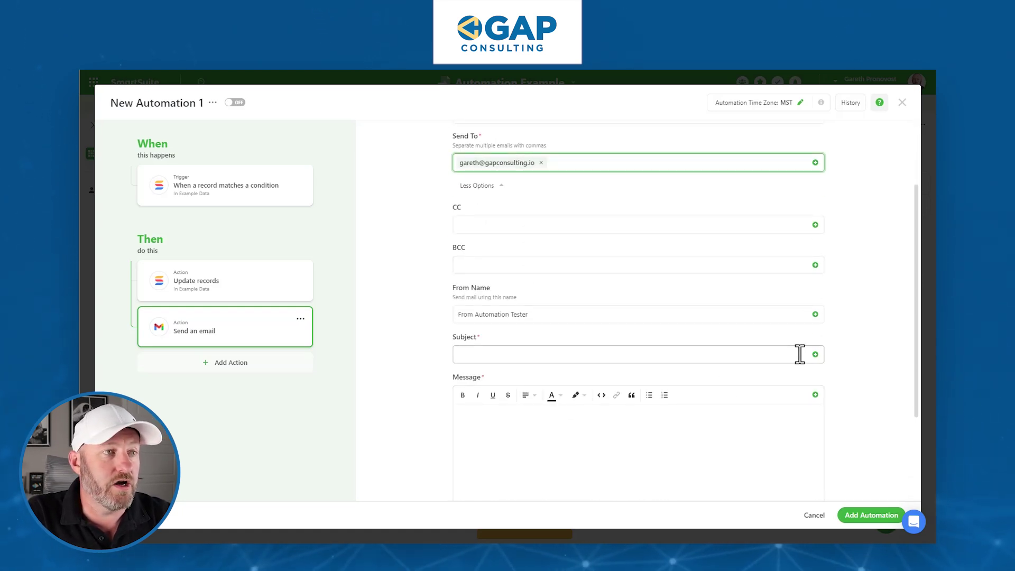
# Step: Fill the email Subject with the triggering record's Title field
pyautogui.click(814, 354)
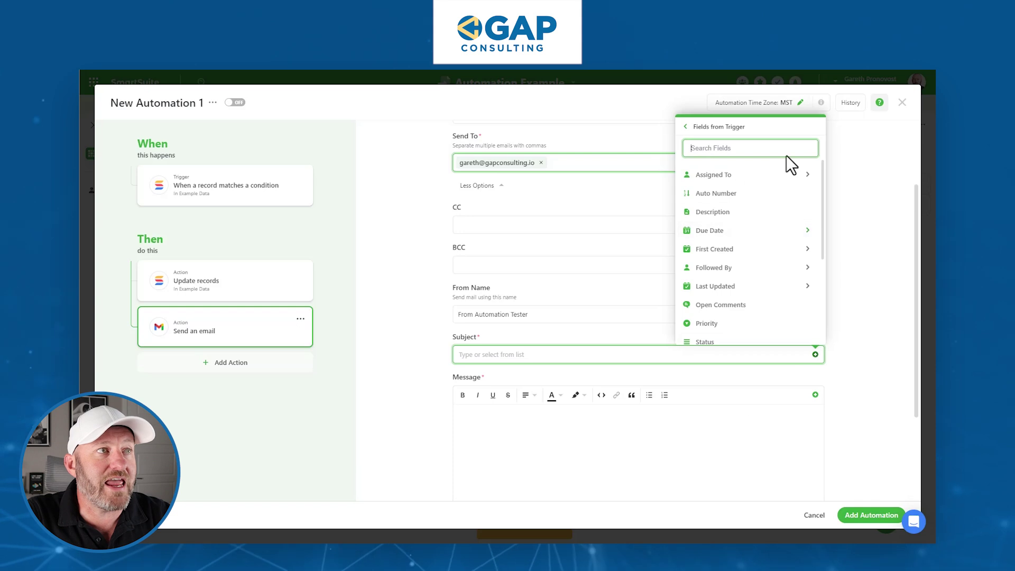
pyautogui.click(706, 127)
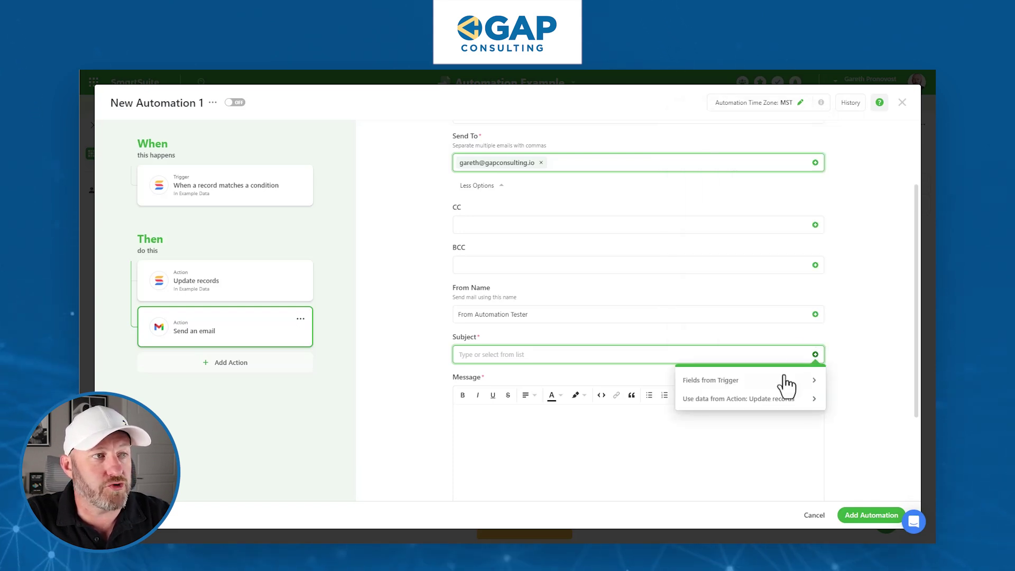
pyautogui.click(764, 381)
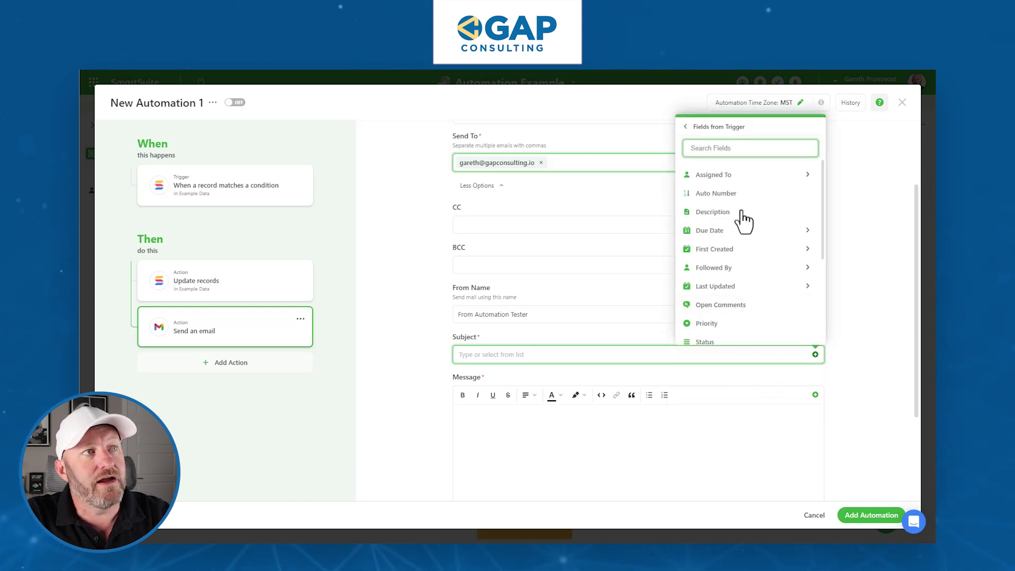
pyautogui.scroll(-3, 737, 222)
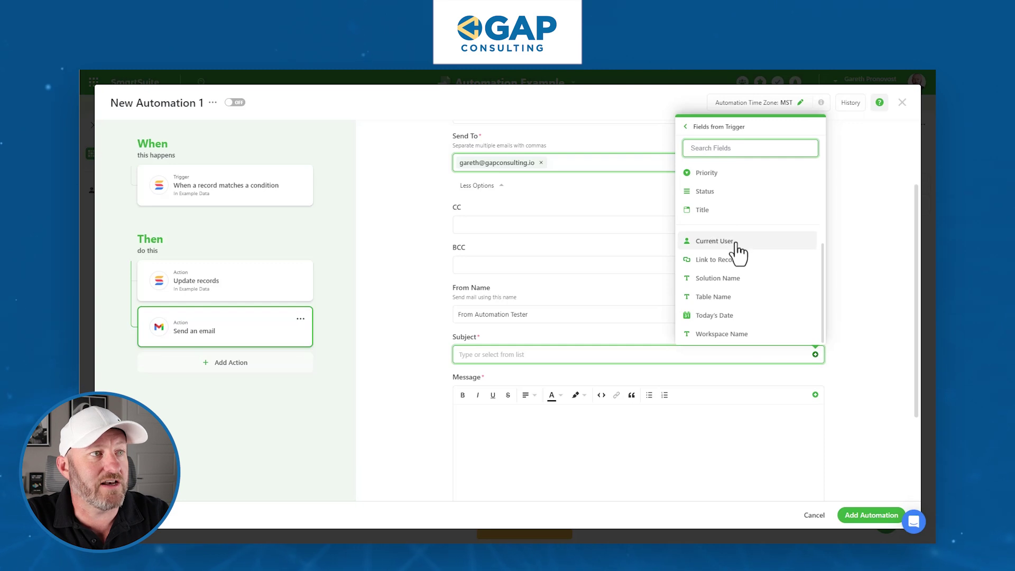
pyautogui.scroll(3, 739, 252)
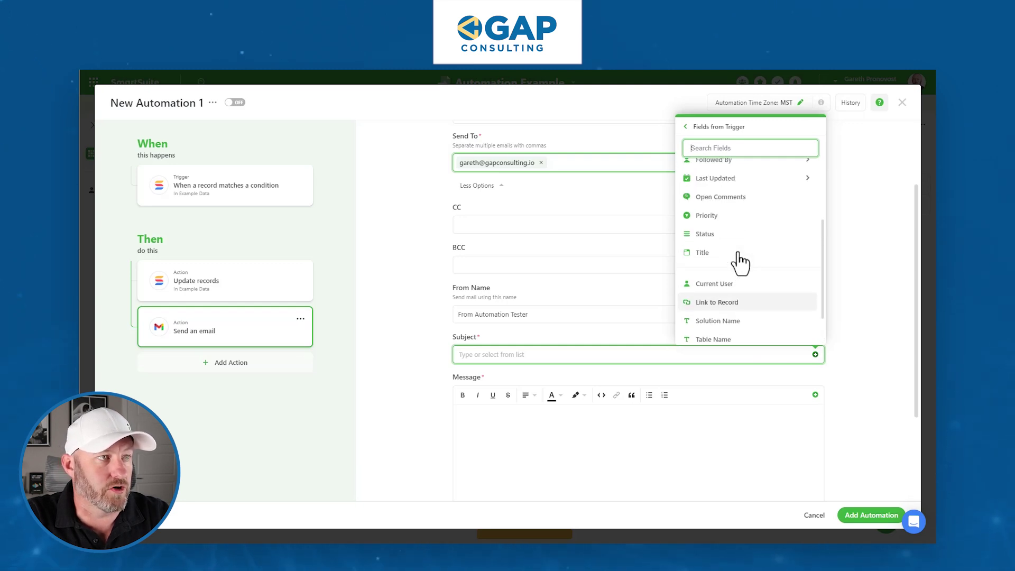
pyautogui.click(705, 272)
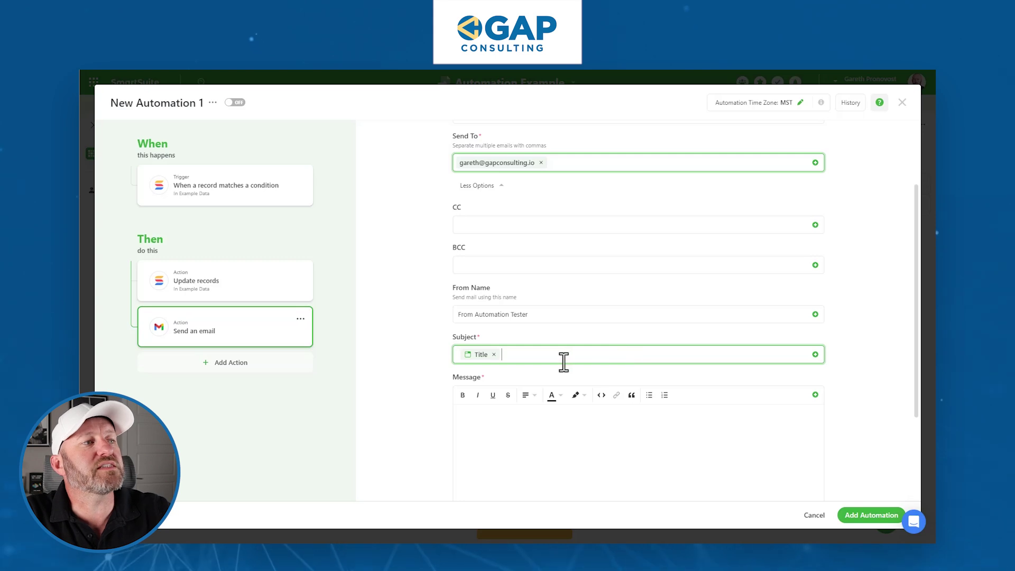
# Step: Type 'gibberish' as the email Message body
pyautogui.click(562, 416)
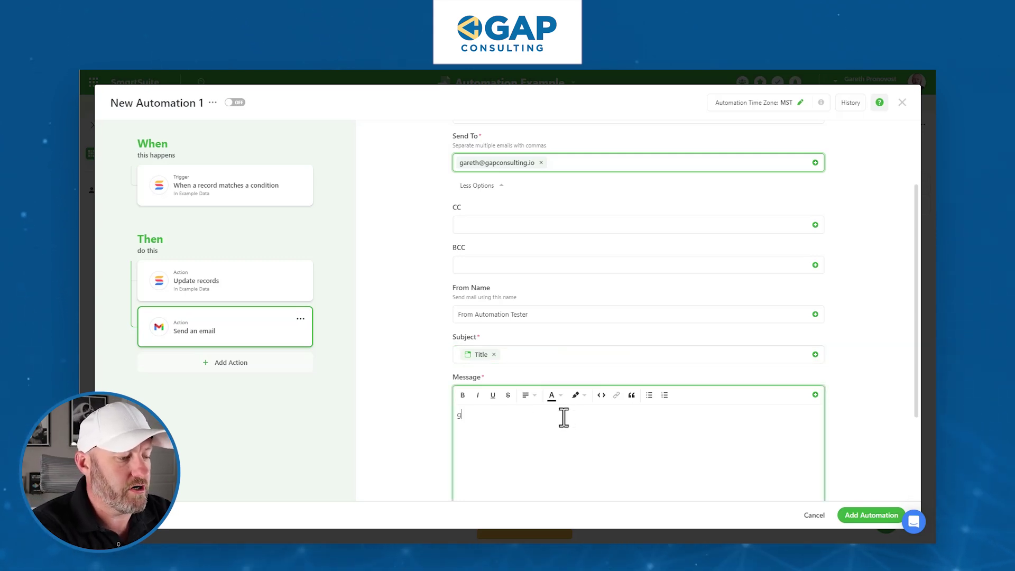
pyautogui.write('gibberish')
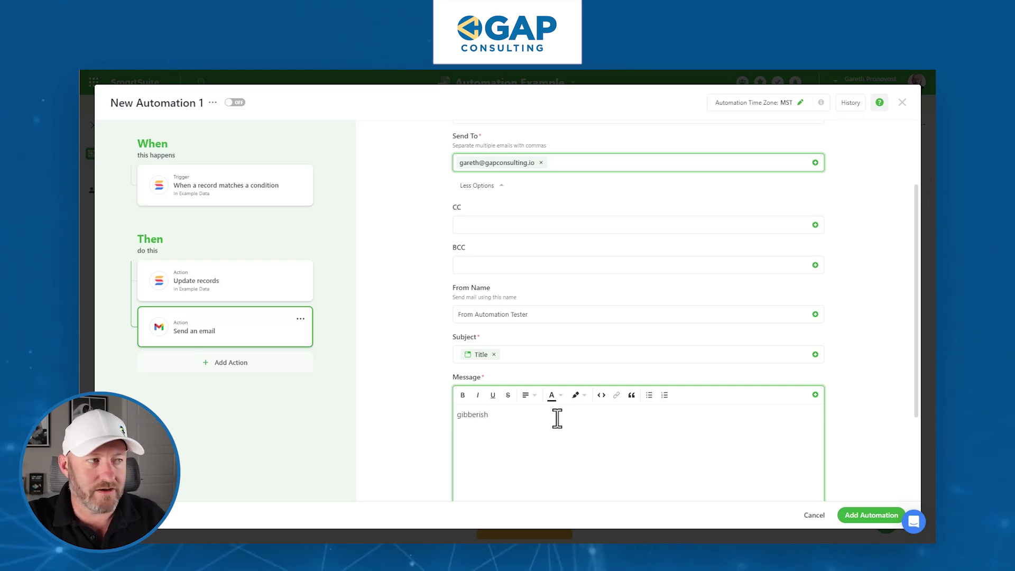
pyautogui.doubleClick(471, 415)
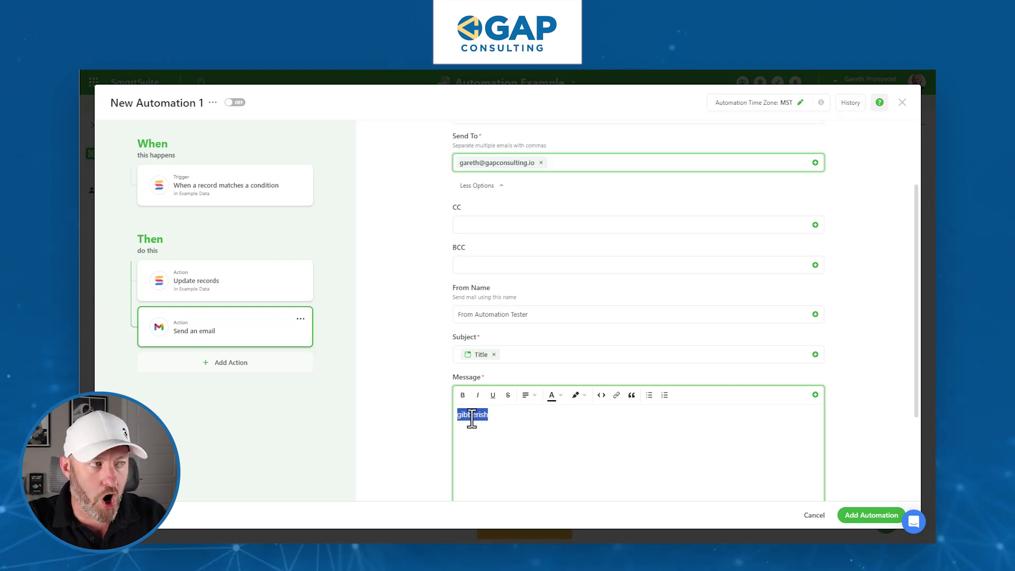
pyautogui.click(505, 421)
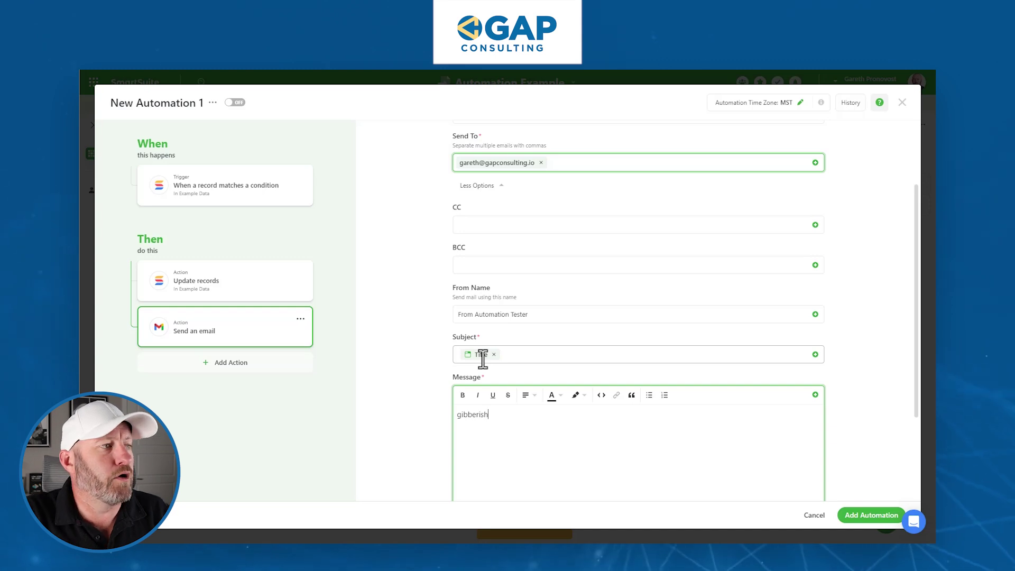
pyautogui.scroll(-3, 411, 374)
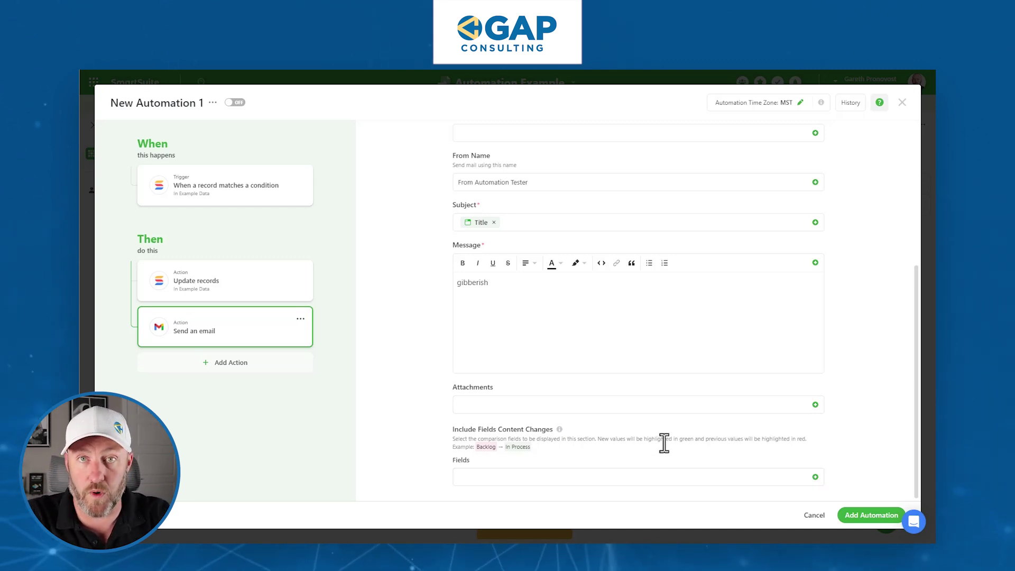
pyautogui.scroll(4, 661, 442)
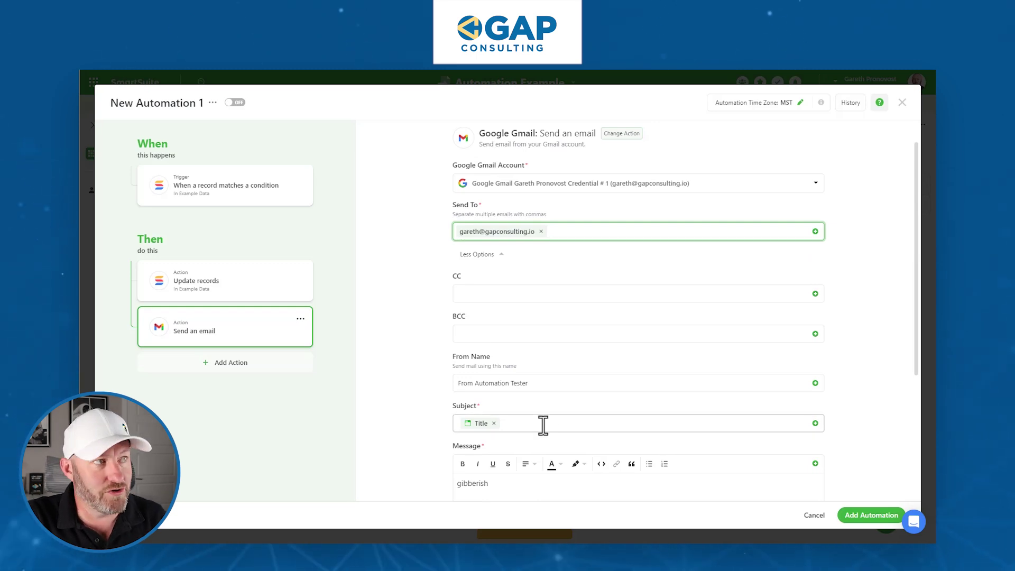
pyautogui.scroll(1, 549, 316)
pyautogui.scroll(-1, 539, 384)
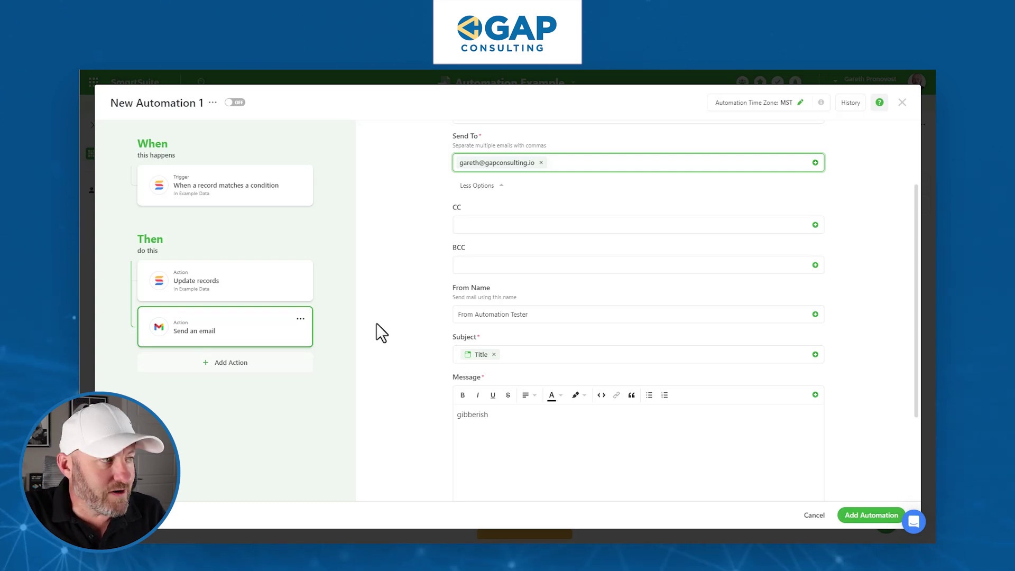
# Step: Add a Slack Send Message action from Integrations after Send an email
pyautogui.click(253, 365)
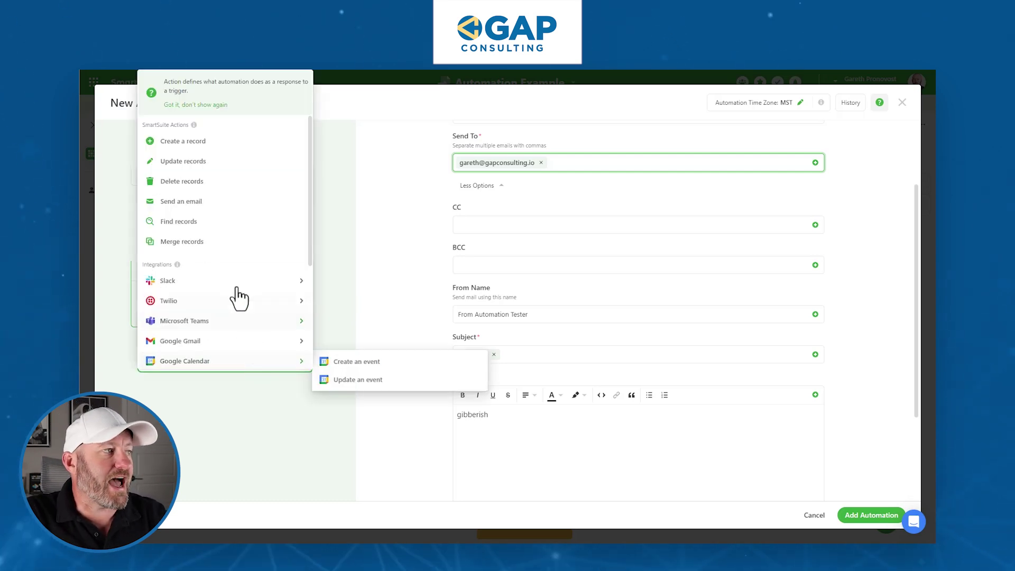
pyautogui.moveTo(234, 281)
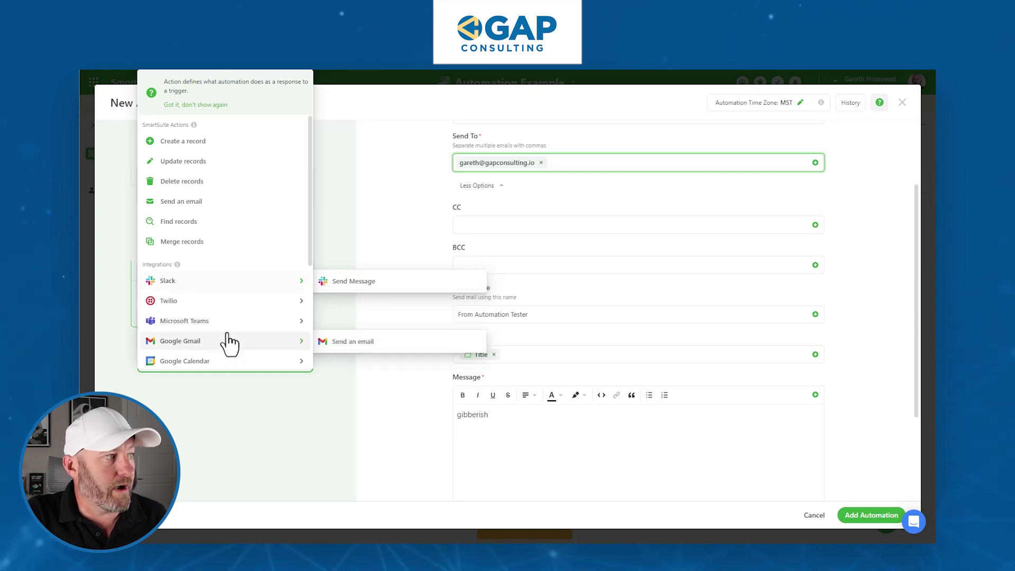
pyautogui.moveTo(227, 328)
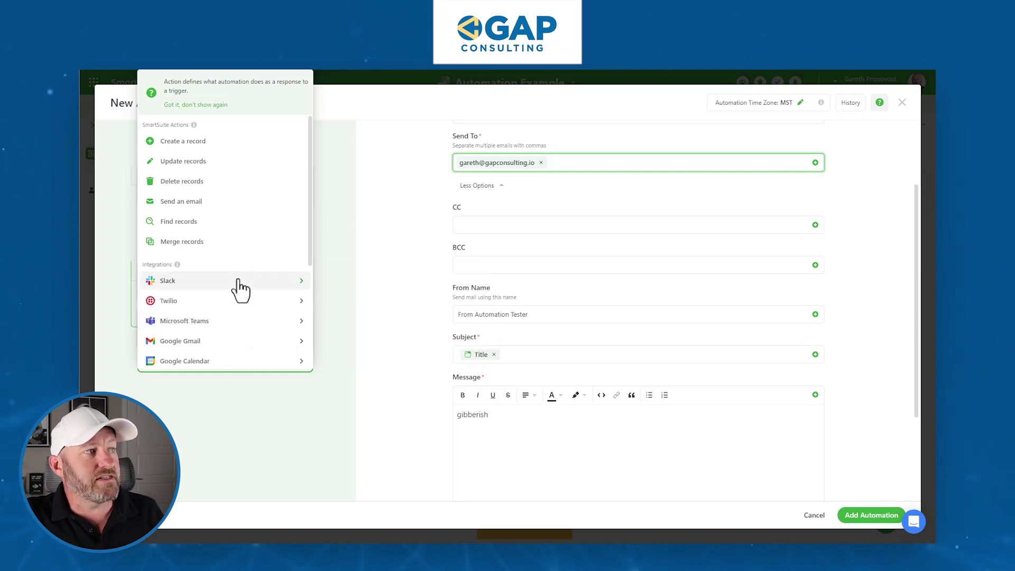
pyautogui.click(364, 284)
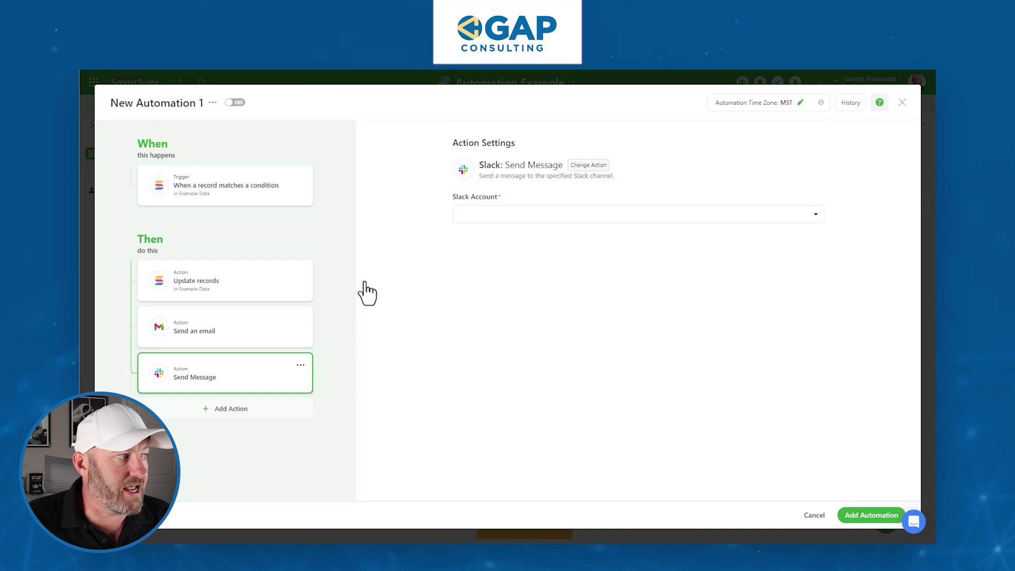
# Step: Authorize SmartSuite for the GAP Consulting Team Slack workspace and select the new credential
pyautogui.click(535, 216)
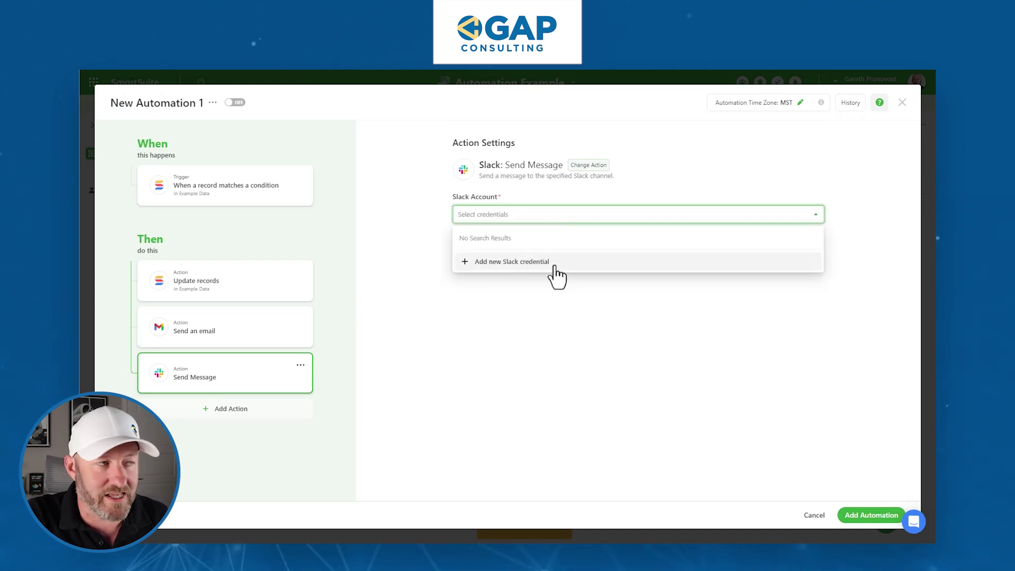
pyautogui.click(556, 275)
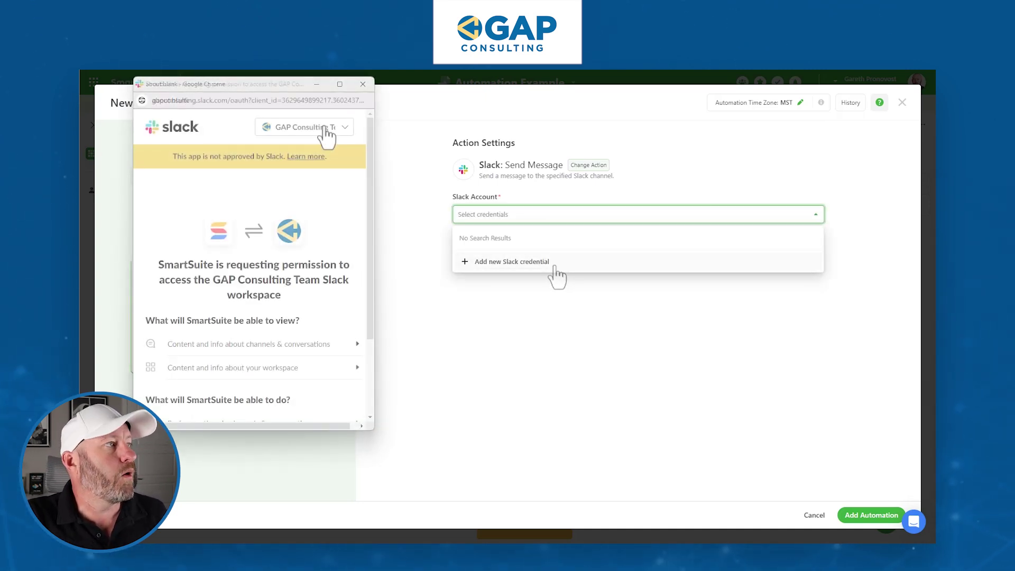
pyautogui.click(324, 130)
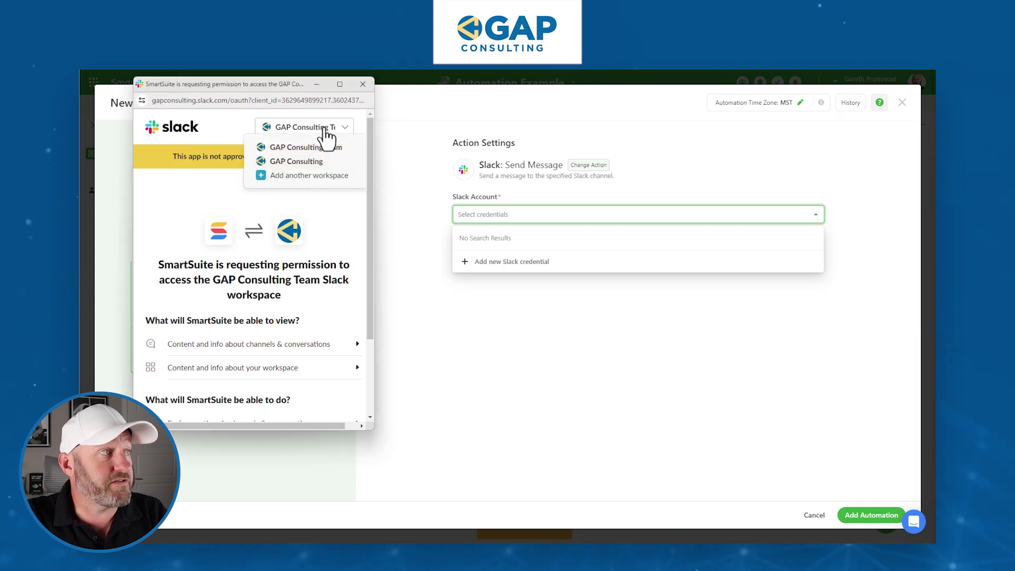
pyautogui.click(322, 125)
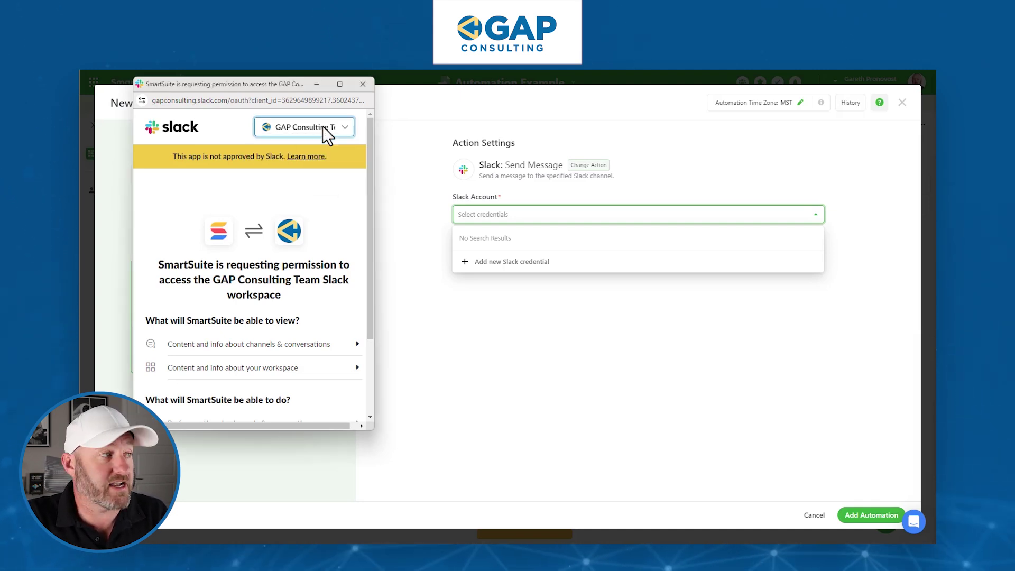
pyautogui.scroll(-2, 260, 290)
pyautogui.click(271, 361)
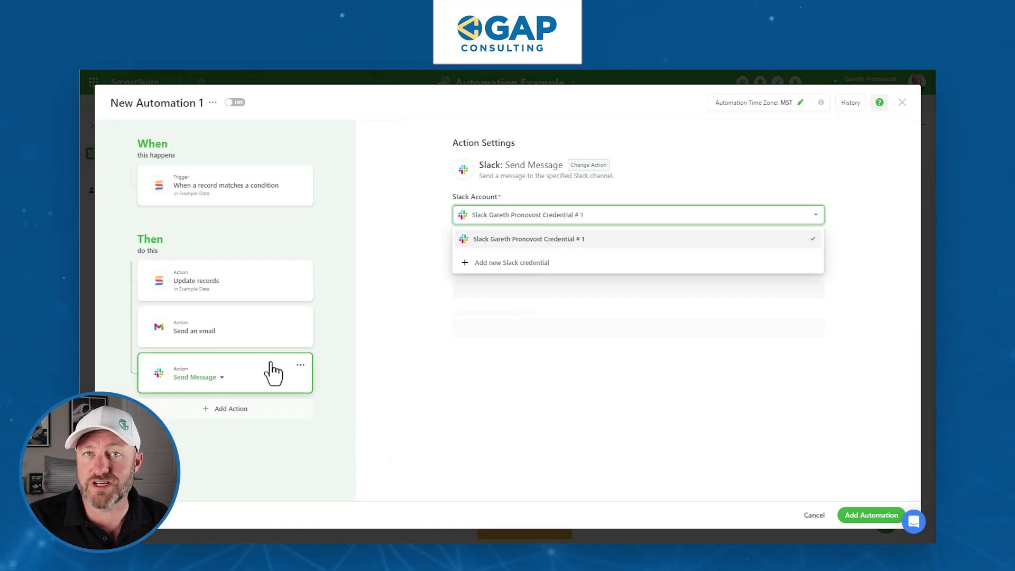
pyautogui.click(504, 240)
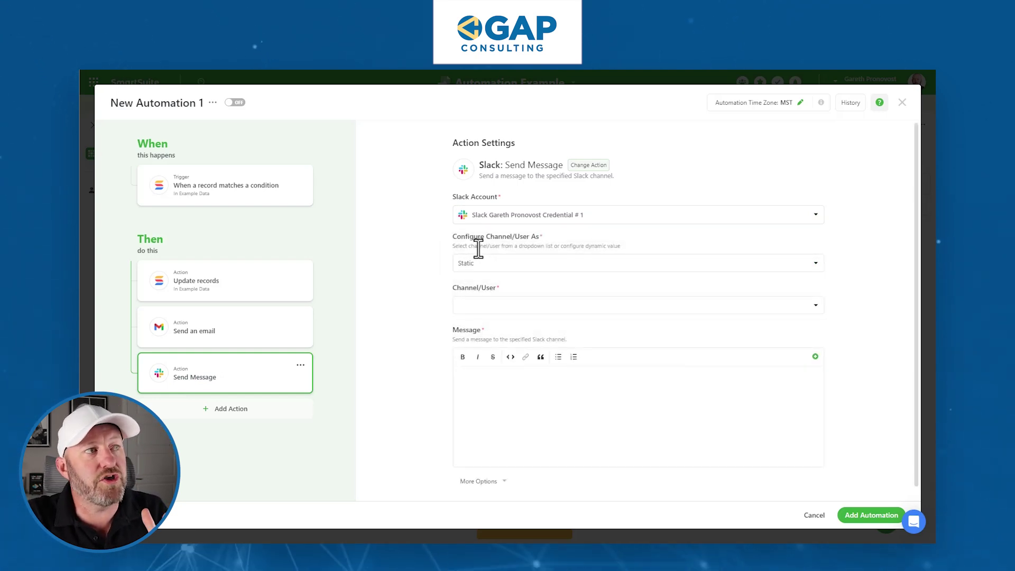
# Step: Set the Slack recipient configuration back to Static after briefly trying Dynamic
pyautogui.click(529, 272)
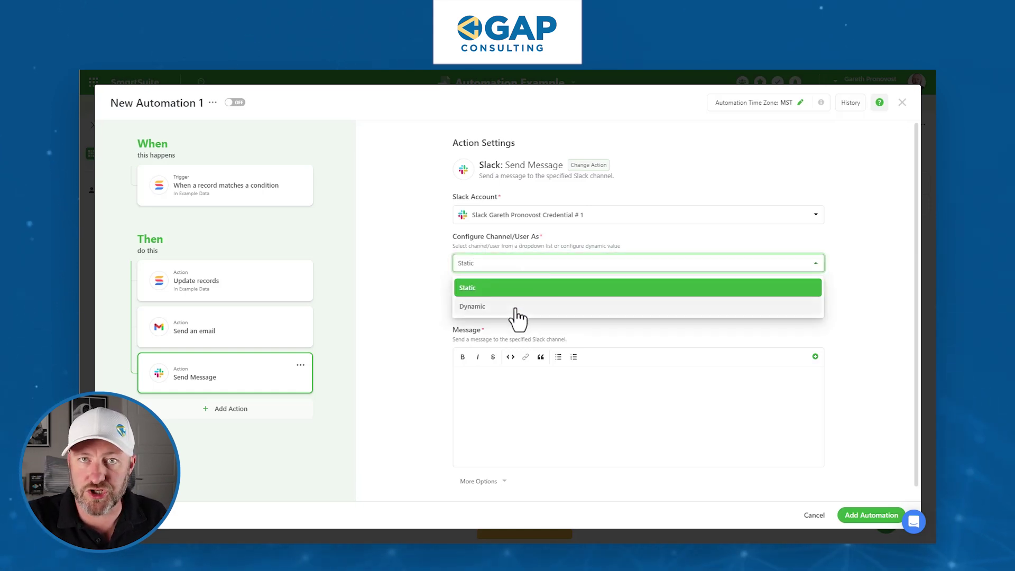
pyautogui.click(497, 307)
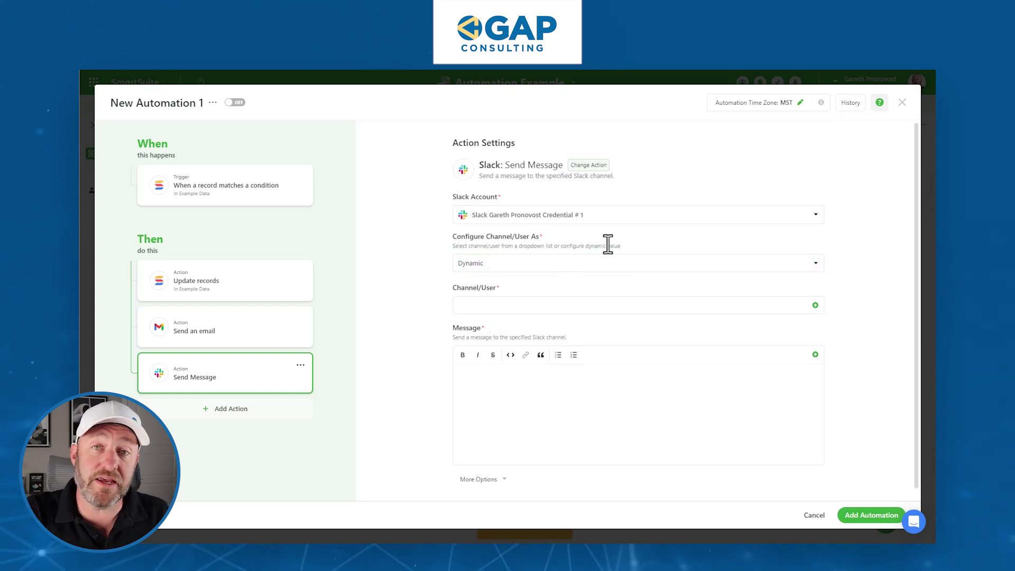
pyautogui.click(584, 267)
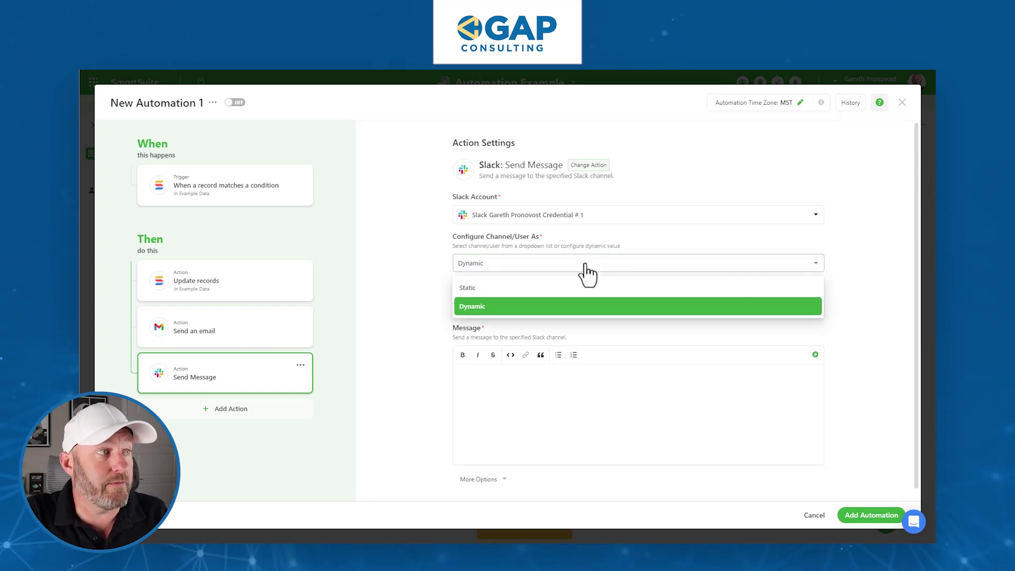
pyautogui.click(557, 290)
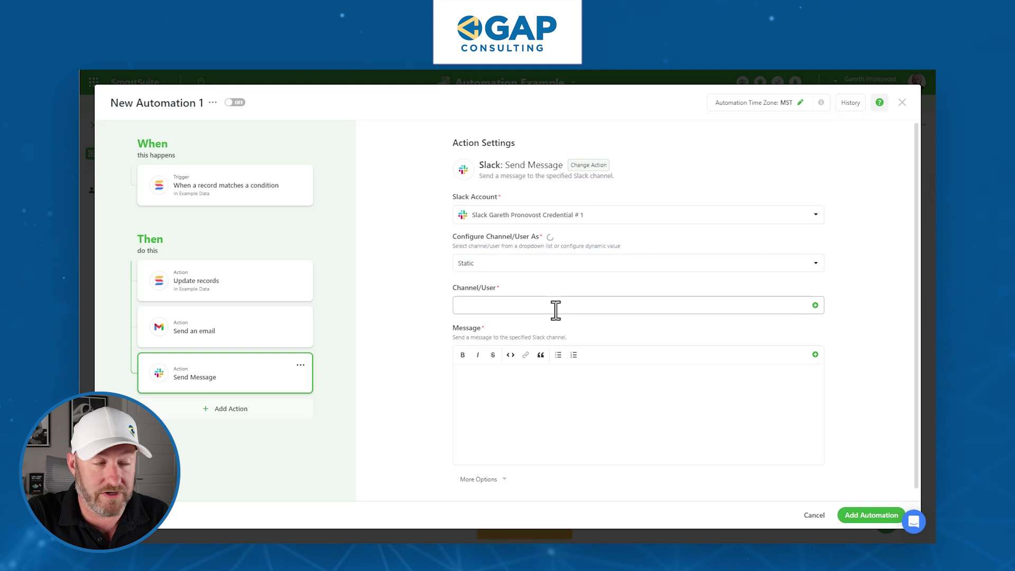
# Step: Search for and select the workspace user as the Slack recipient, then begin the message
pyautogui.click(815, 306)
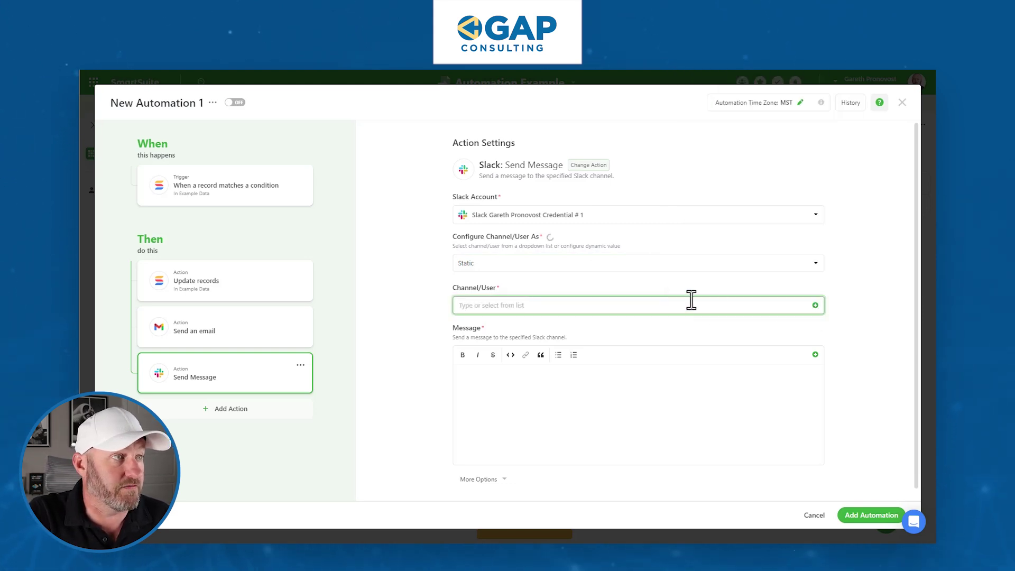
pyautogui.click(505, 305)
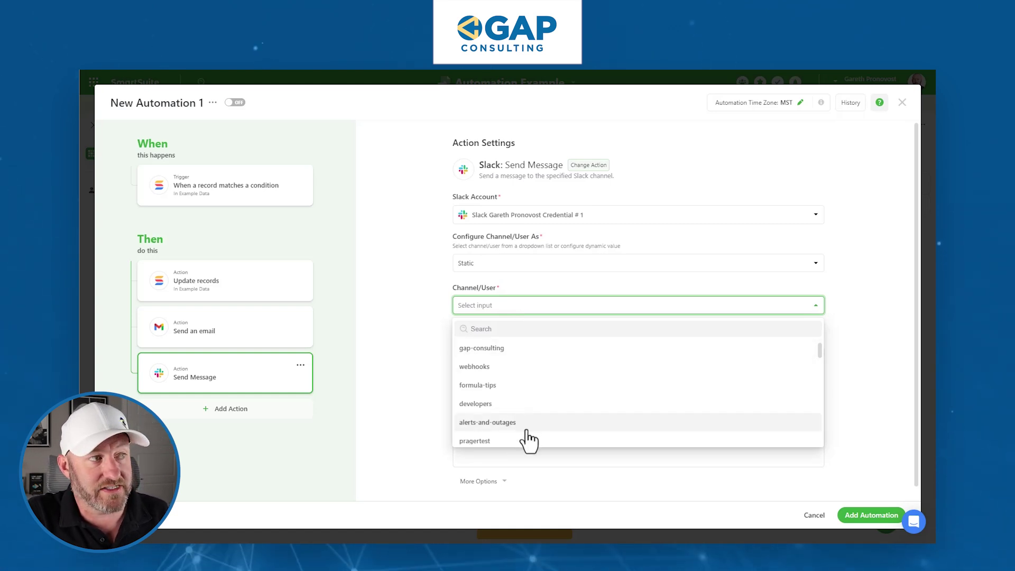
pyautogui.write('gare')
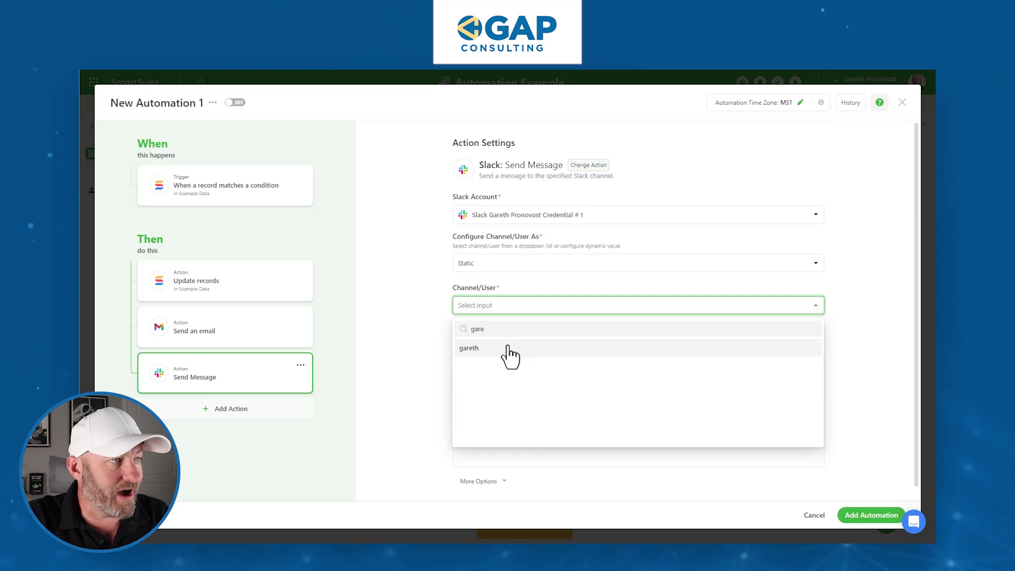
pyautogui.click(508, 348)
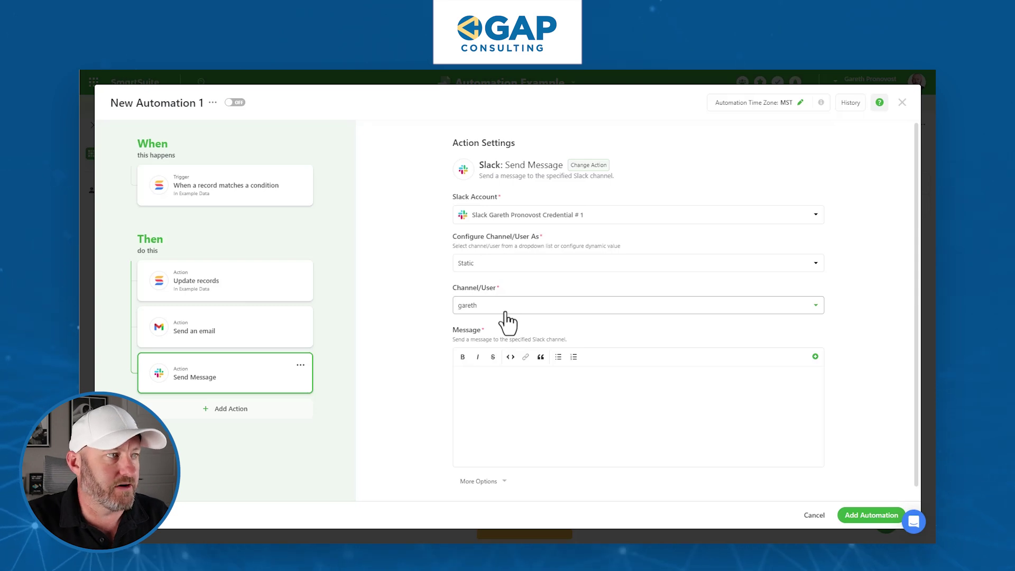
pyautogui.click(518, 386)
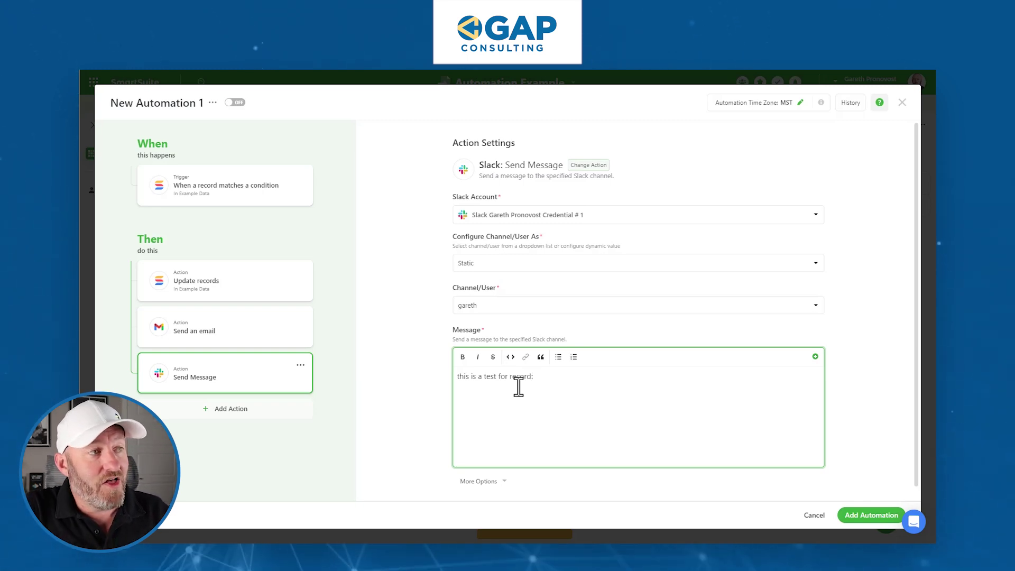
# Step: Append the record's Title field after 'this is a test for record:' in the Slack message
pyautogui.moveTo(579, 389); pyautogui.dragTo(482, 380)
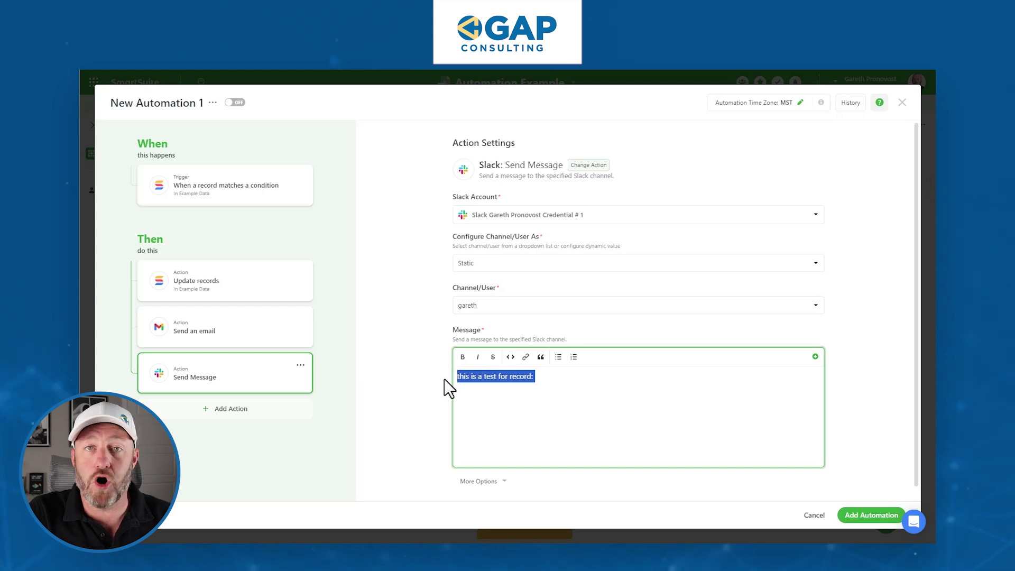
pyautogui.click(722, 389)
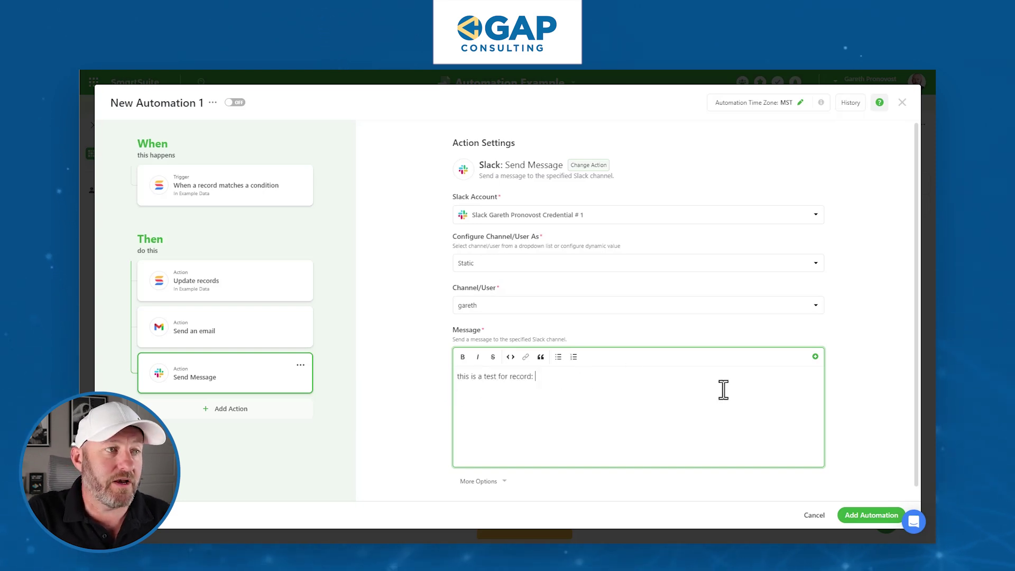
pyautogui.click(814, 357)
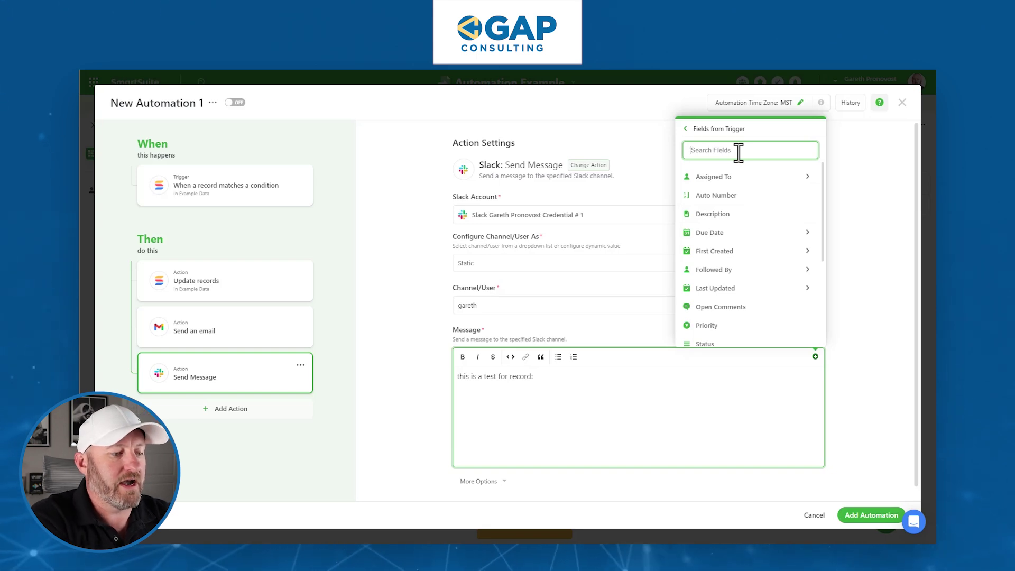
pyautogui.write('tit')
pyautogui.click(740, 427)
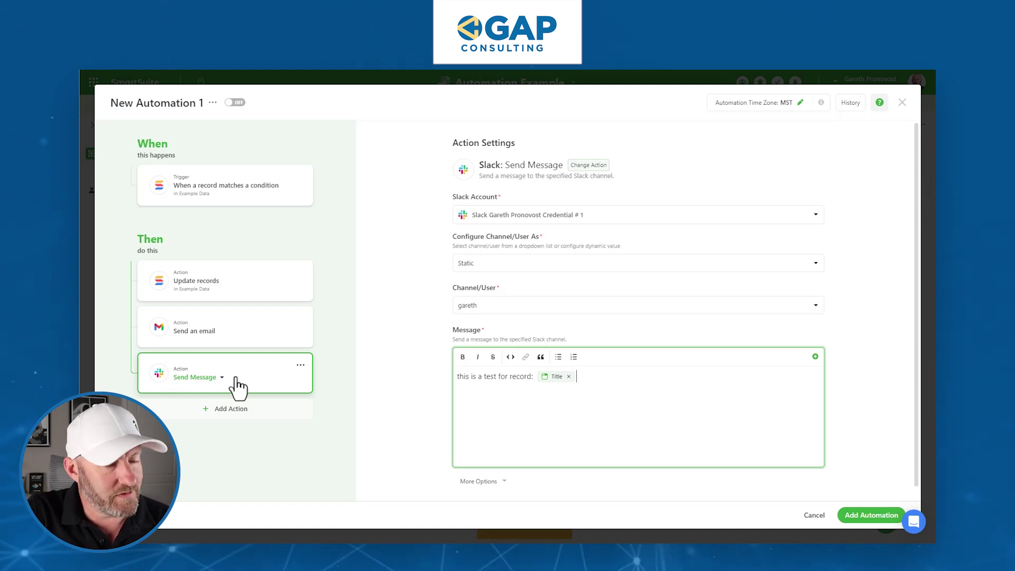
pyautogui.click(854, 515)
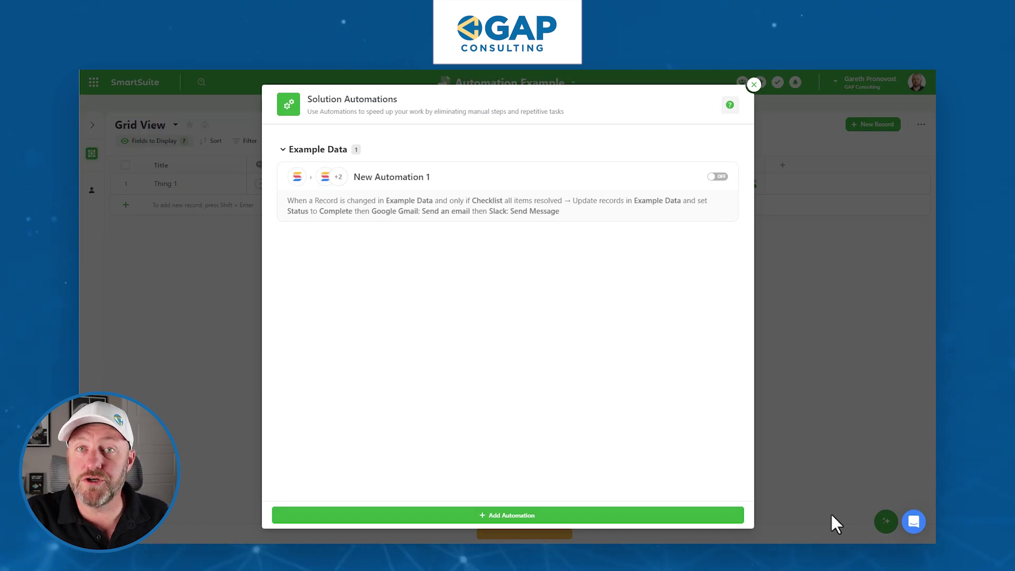
pyautogui.click(696, 176)
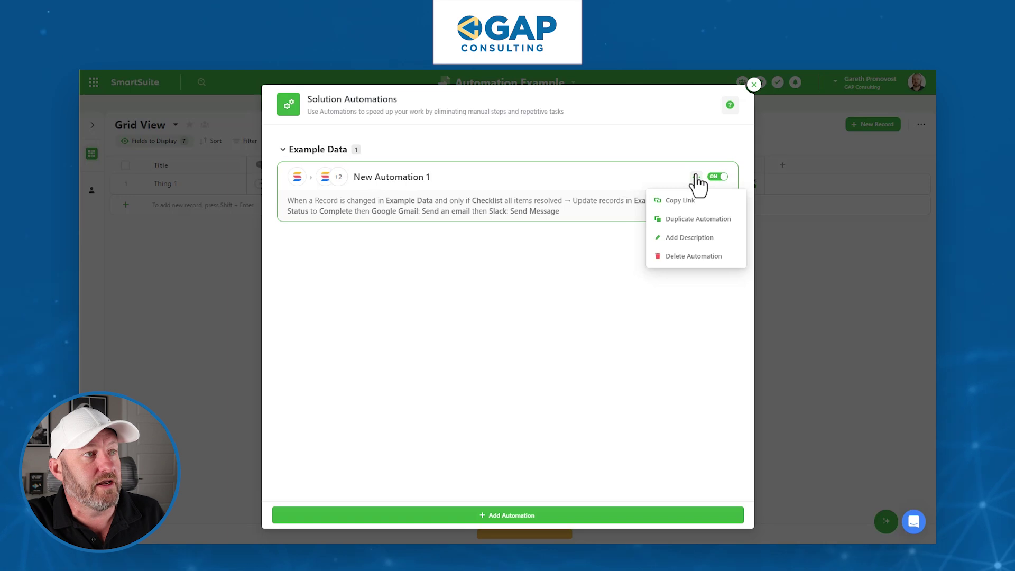
pyautogui.click(401, 192)
pyautogui.click(172, 102)
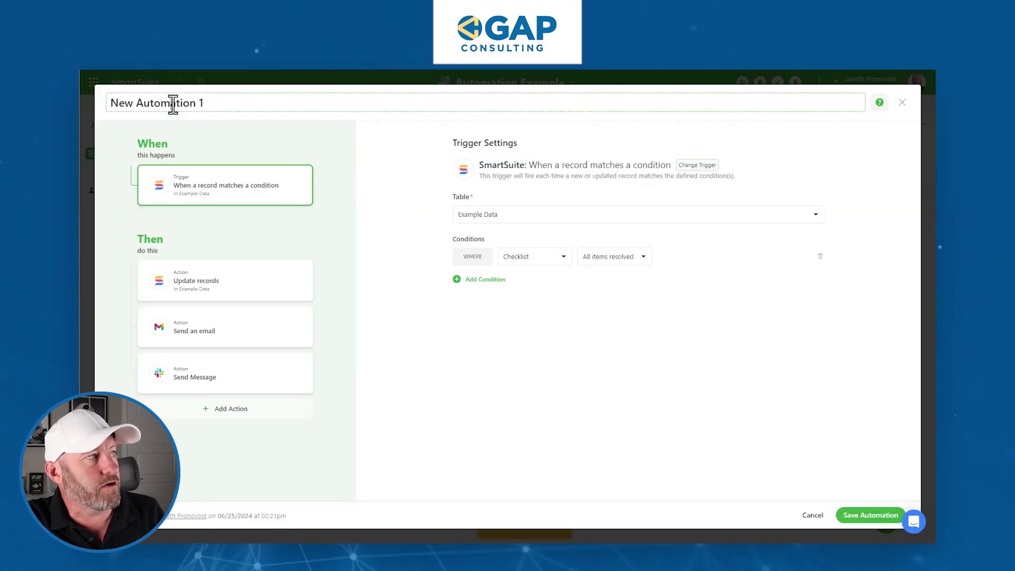
pyautogui.tripleClick(173, 103)
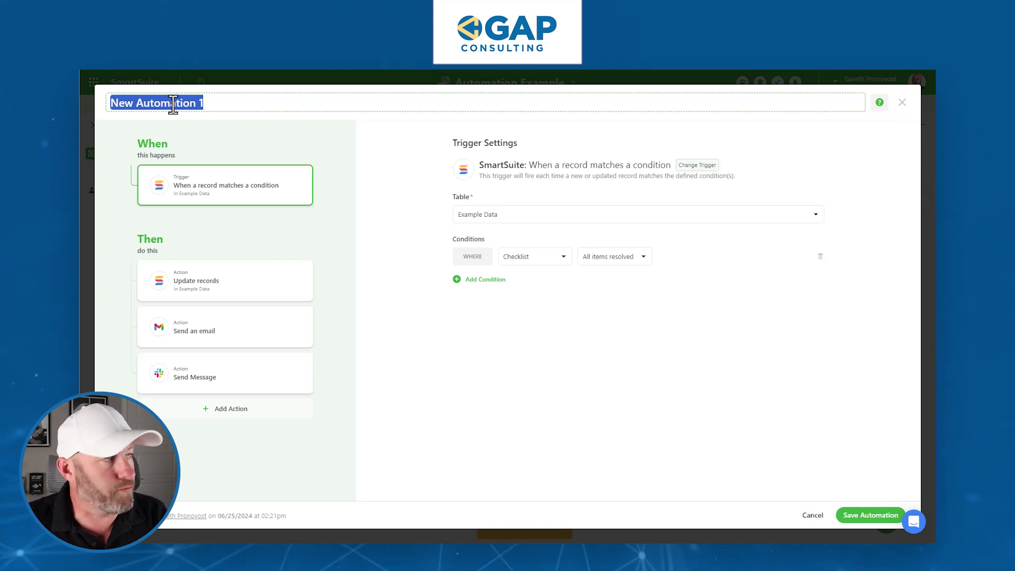
pyautogui.click(870, 515)
pyautogui.click(860, 417)
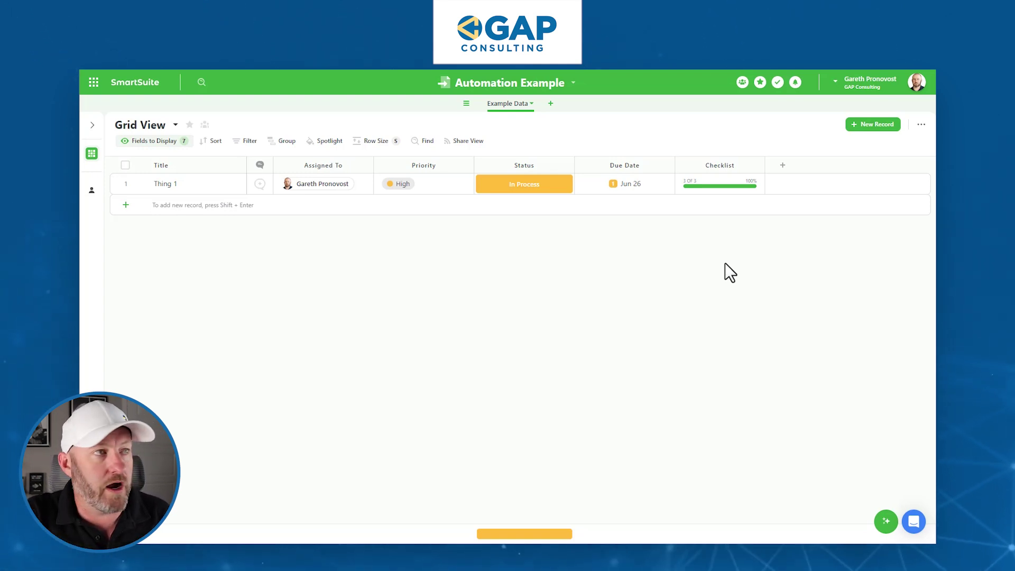
# Step: Add record Thing 2, assign it to the existing team member, and set Urgent priority
pyautogui.click(401, 213)
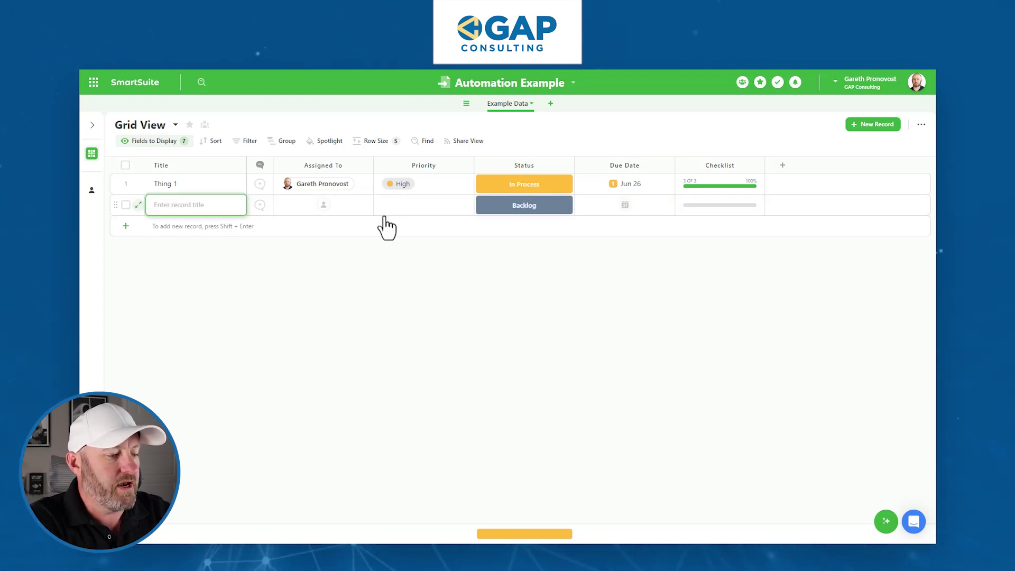
pyautogui.press('Tab')
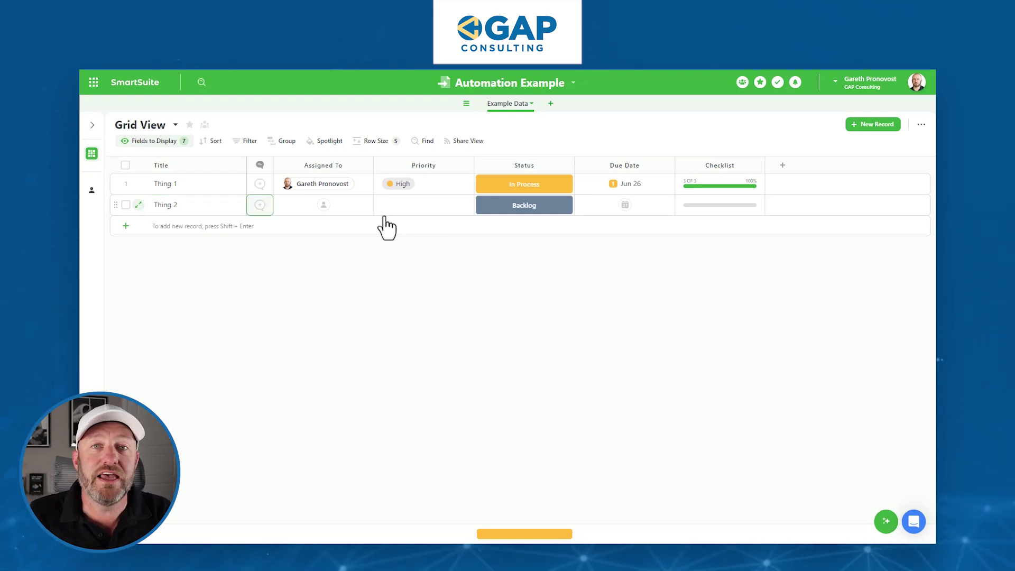
pyautogui.click(328, 209)
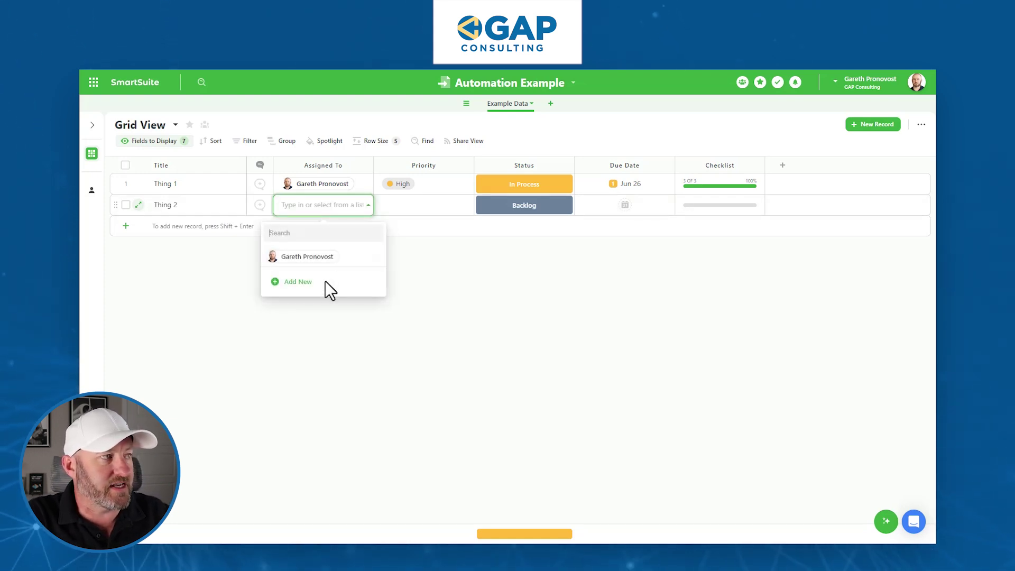
pyautogui.click(317, 258)
pyautogui.click(409, 199)
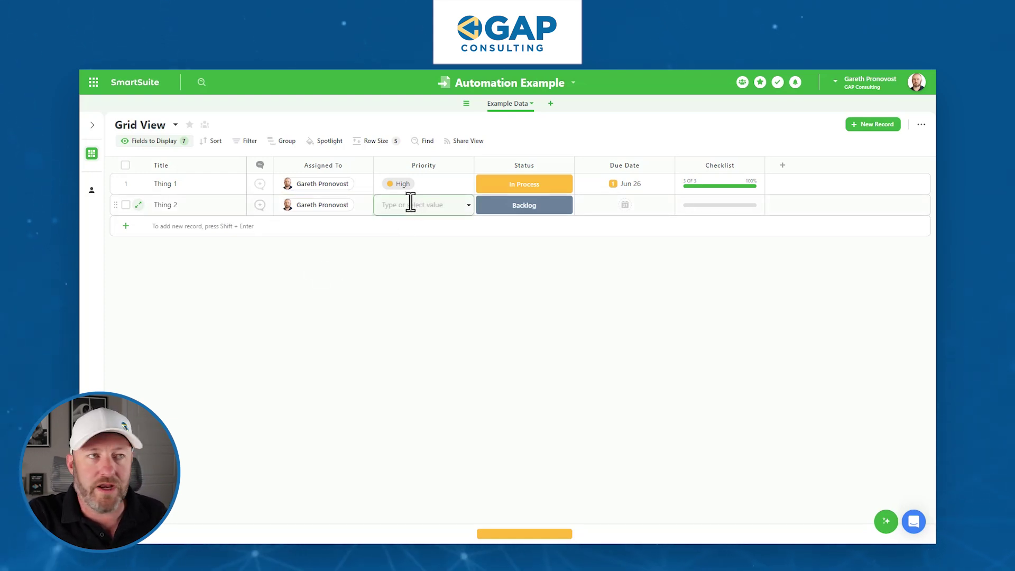
pyautogui.click(408, 203)
pyautogui.click(396, 252)
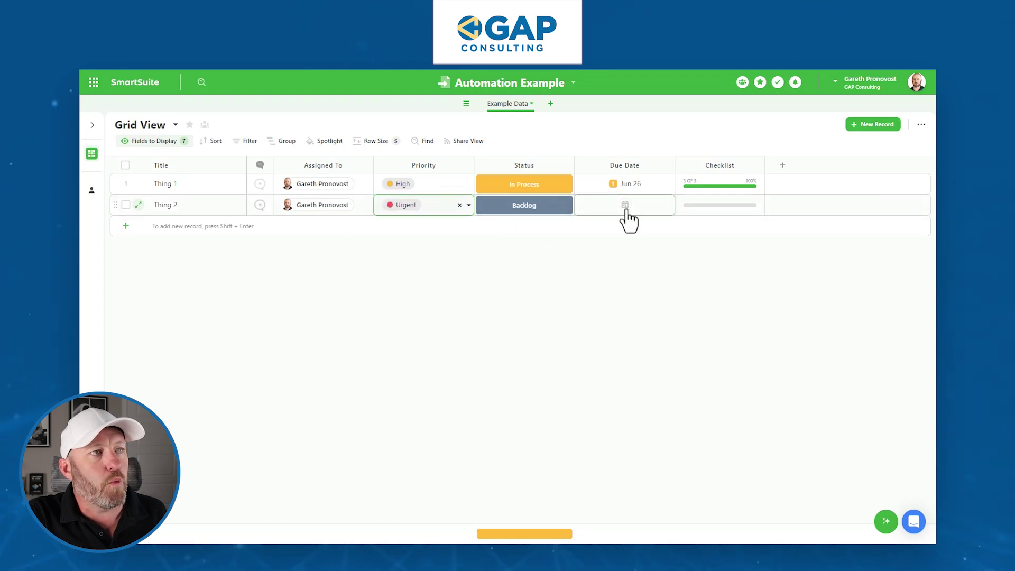
# Step: Give Thing 2 a checklist with items 'THing 1', 'Thing 2' and 'Thing 3'
pyautogui.click(709, 211)
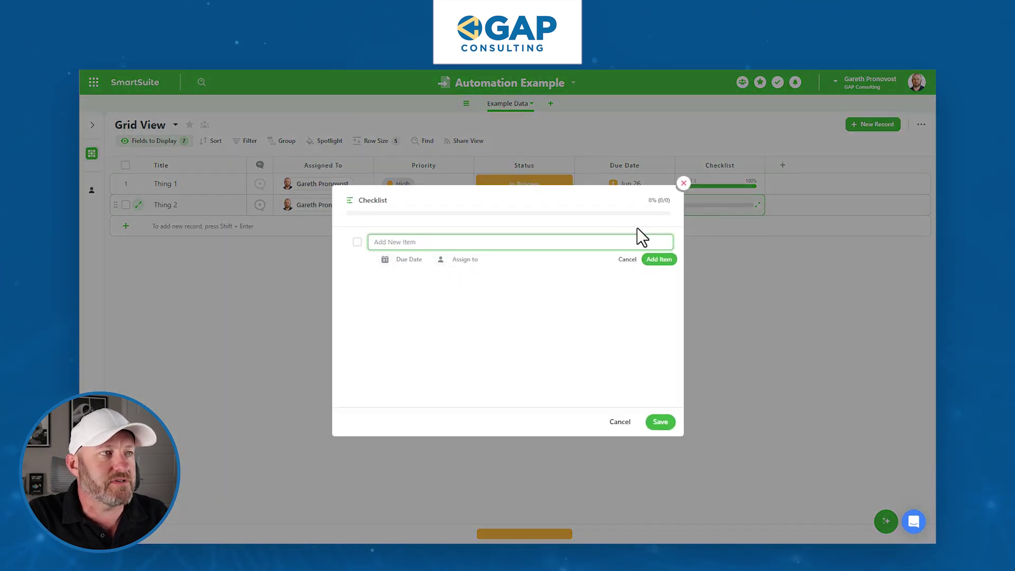
pyautogui.write('THing 1')
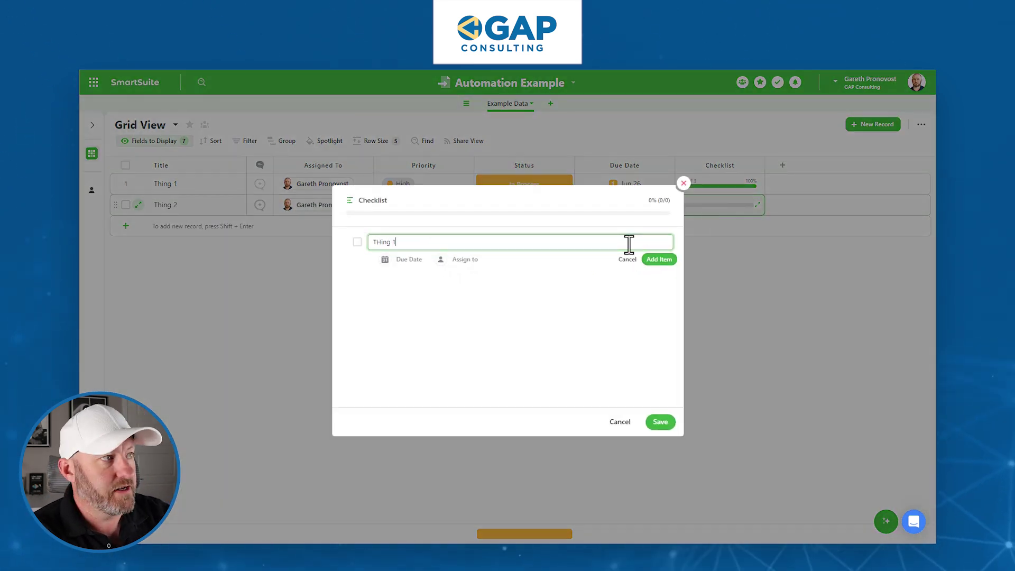
pyautogui.press('Return')
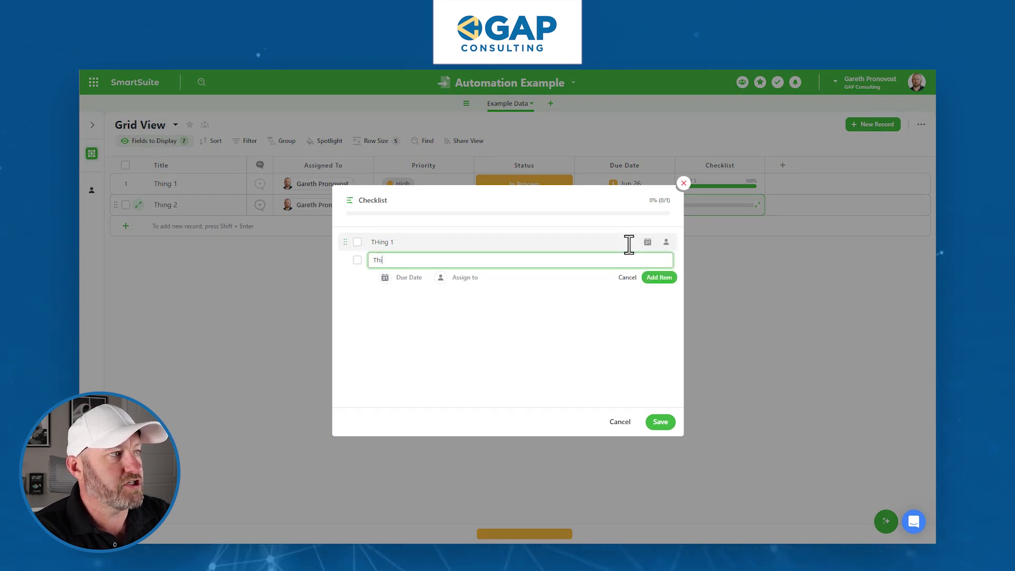
pyautogui.write('Thing 2')
pyautogui.press('Return')
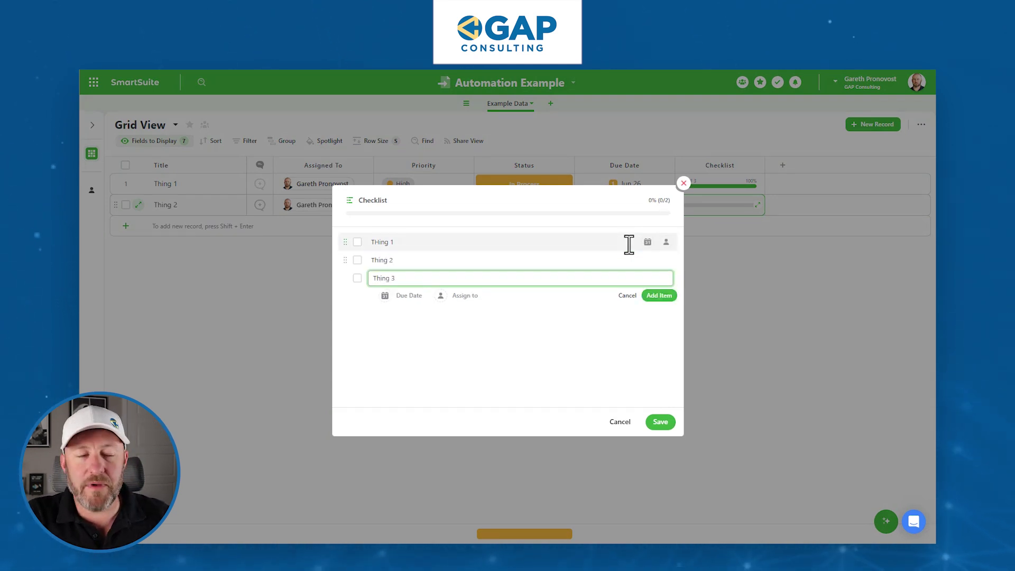
pyautogui.write('Thing 3')
pyautogui.click(671, 426)
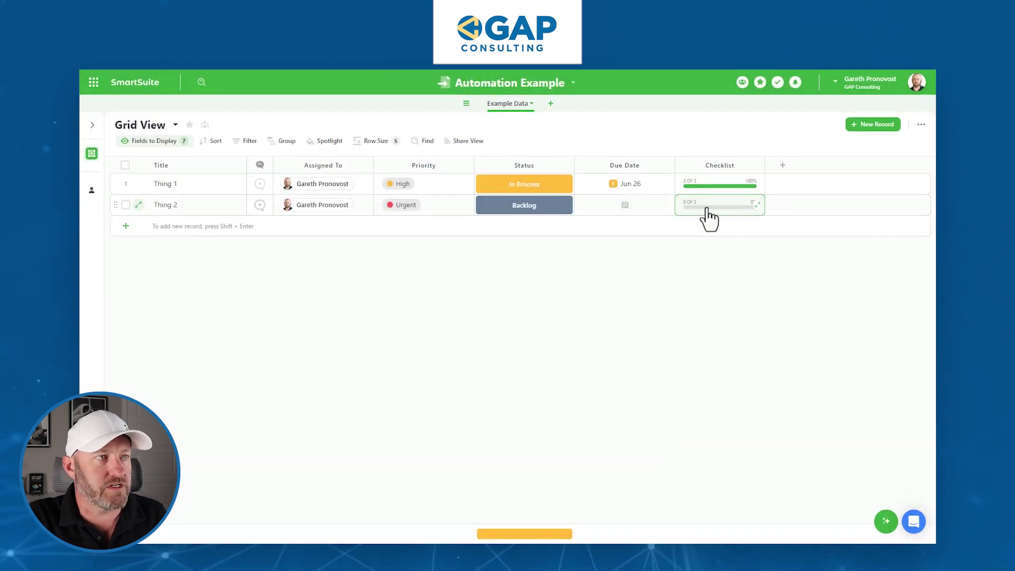
# Step: Tick all three checklist items, save, and confirm Status turned Complete
pyautogui.click(710, 207)
pyautogui.click(357, 242)
pyautogui.click(357, 260)
pyautogui.click(357, 277)
pyautogui.click(661, 423)
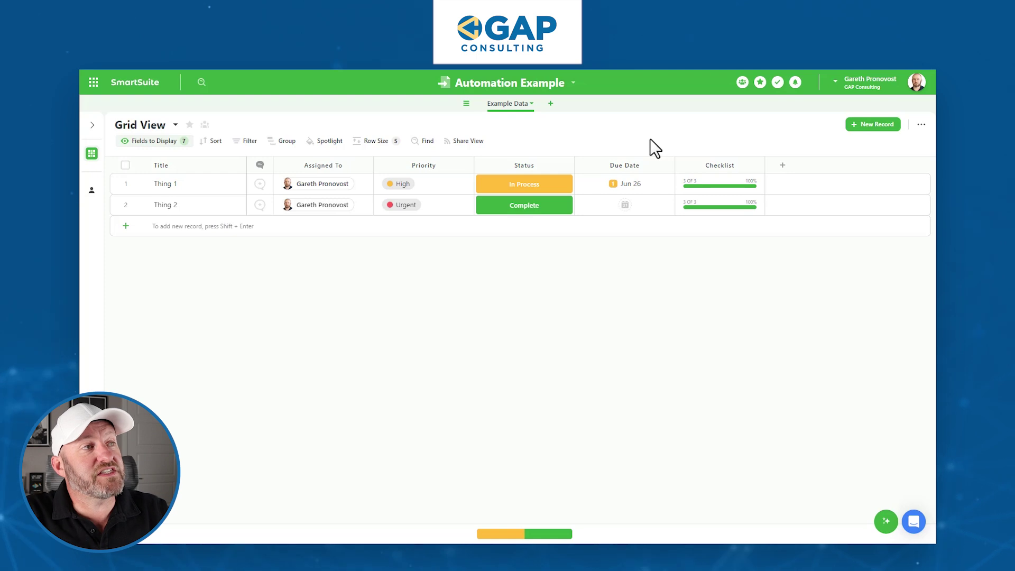
pyautogui.click(540, 208)
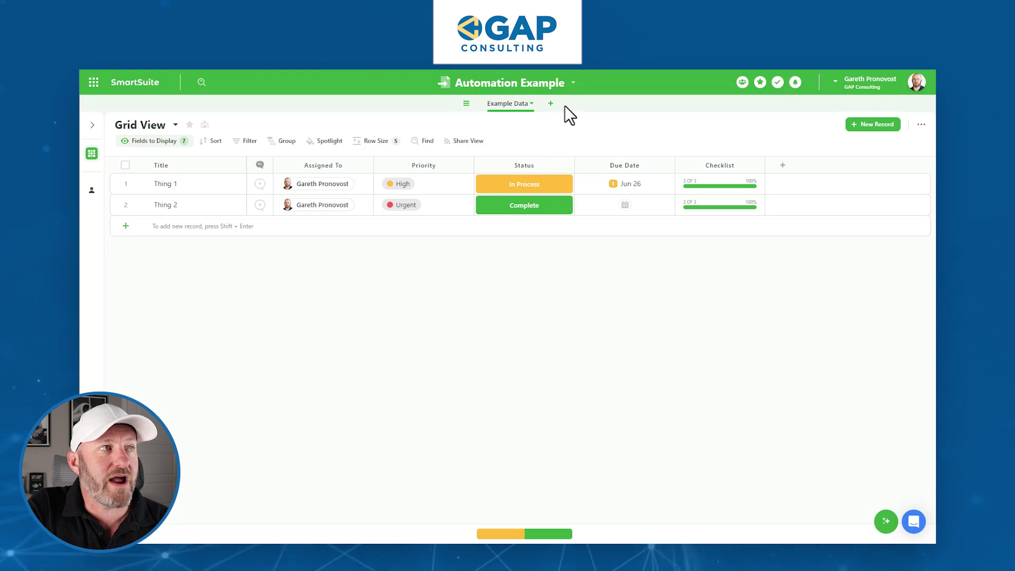
# Step: Open New Automation 1's latest successful run and expand its Update records and Send an email steps
pyautogui.click(540, 84)
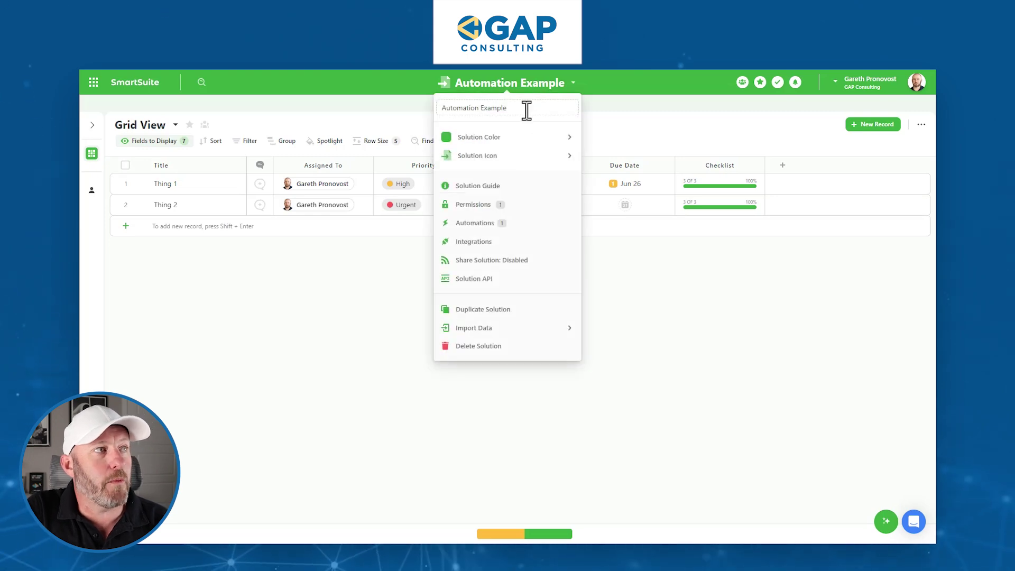
pyautogui.click(480, 224)
pyautogui.click(414, 211)
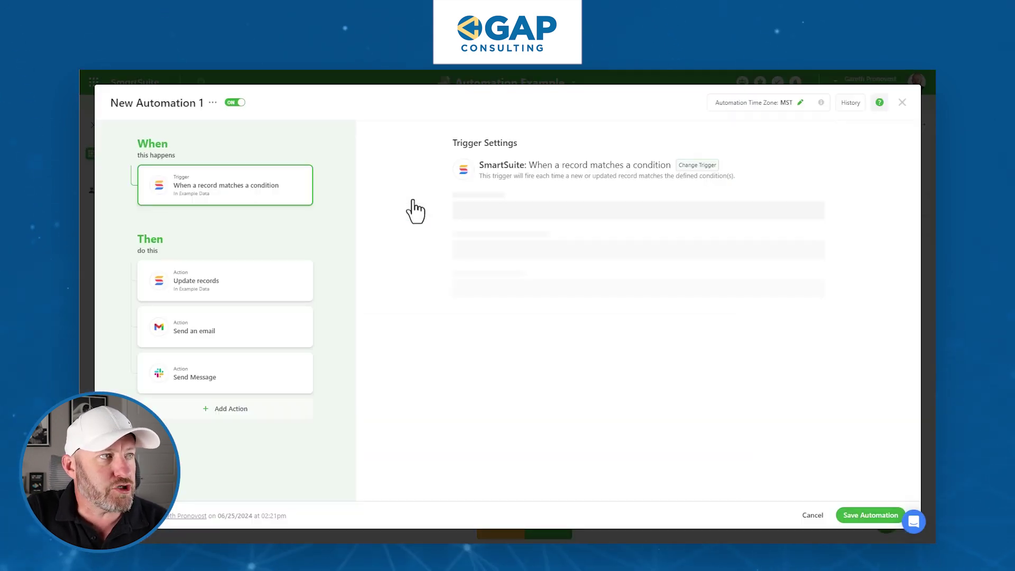
pyautogui.click(849, 104)
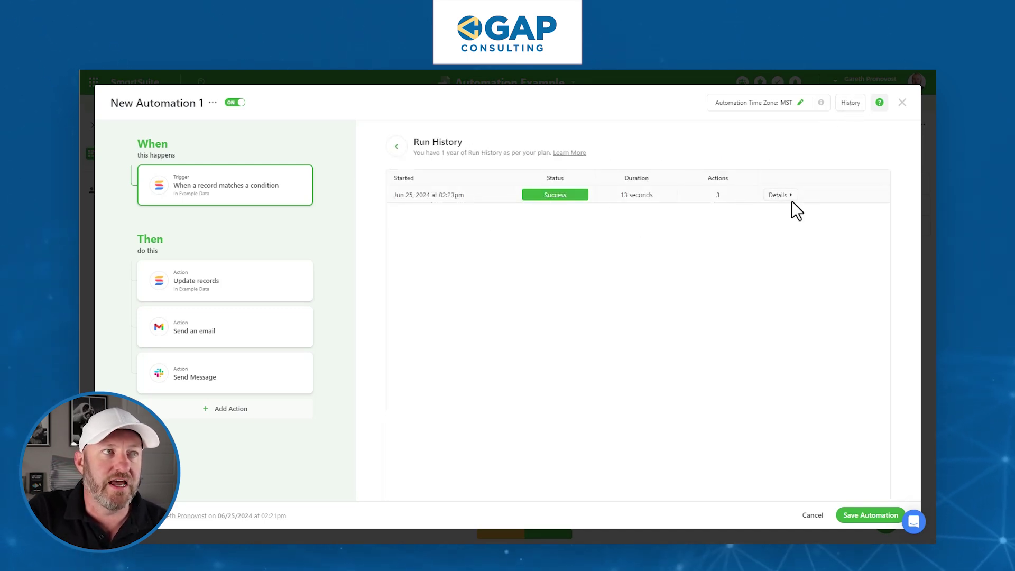
pyautogui.click(771, 195)
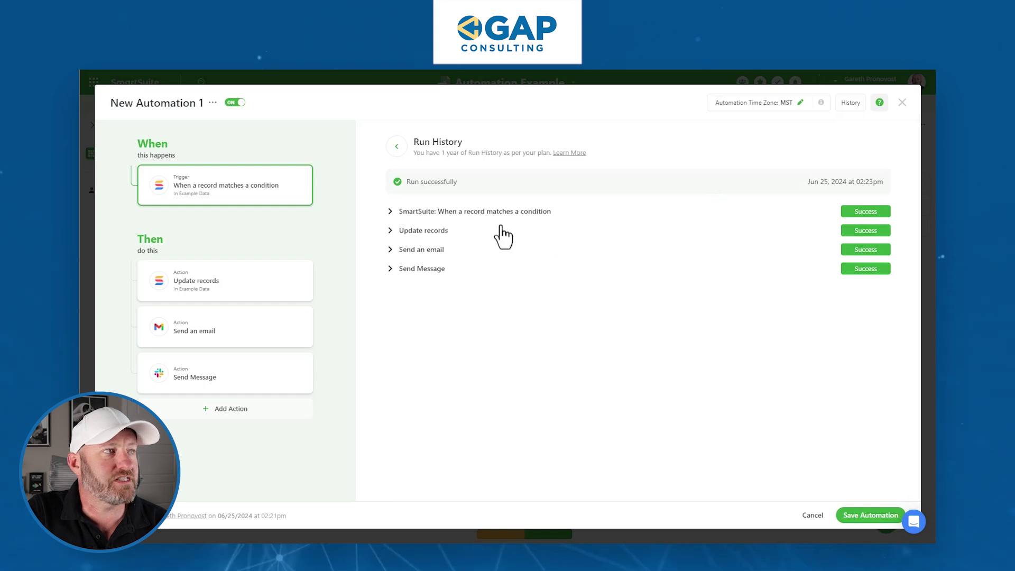
pyautogui.click(423, 235)
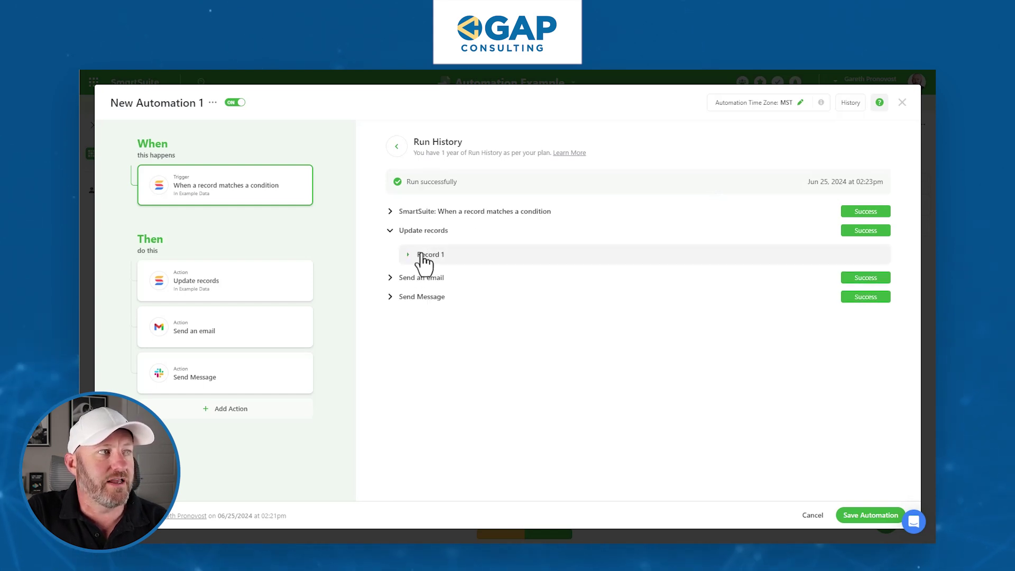
pyautogui.click(422, 278)
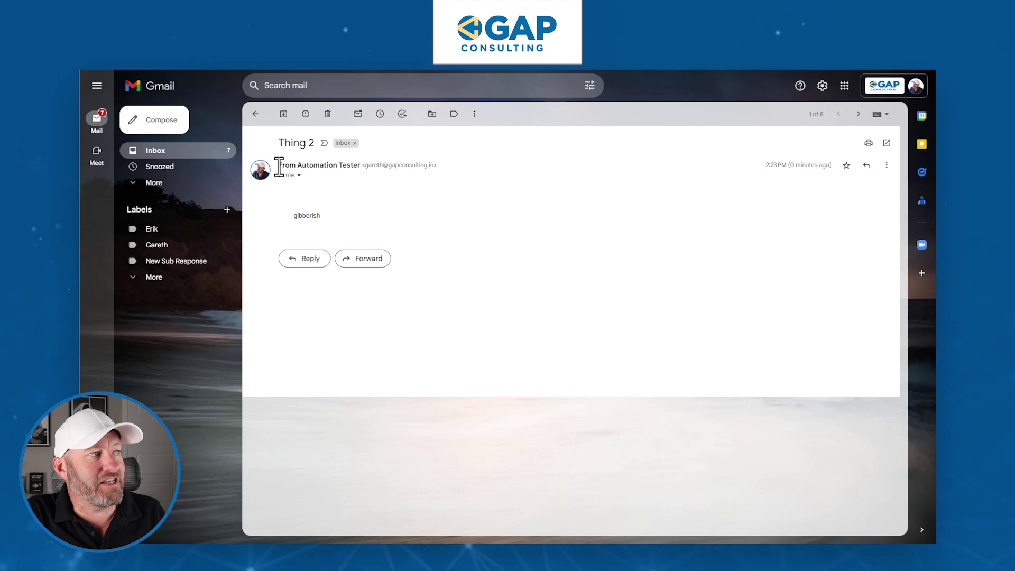
# Step: Check the Thing 2 email's sender and 'gibberish' body, then bring up the Slack DM
pyautogui.moveTo(328, 170); pyautogui.dragTo(364, 180)
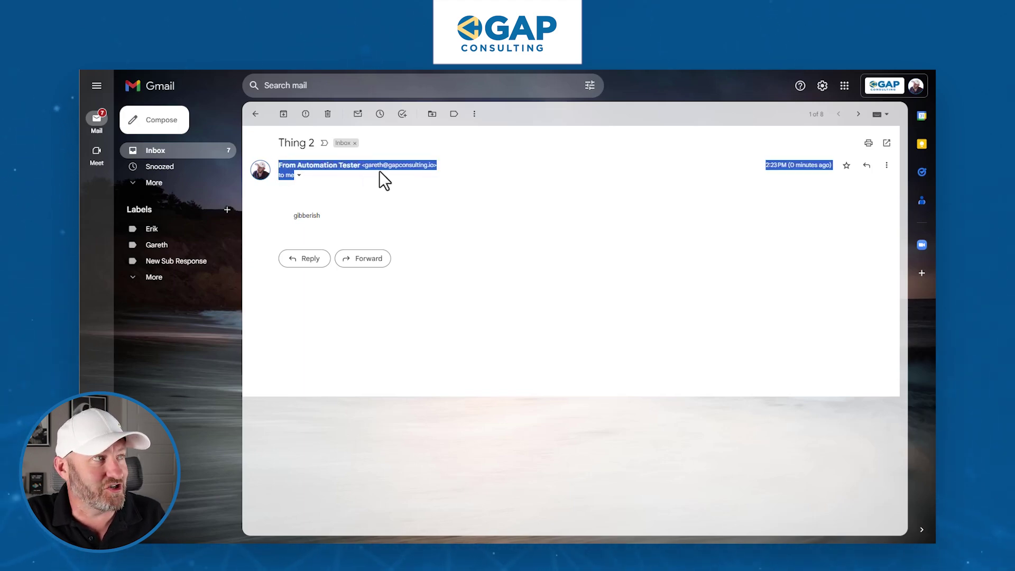
pyautogui.click(369, 163)
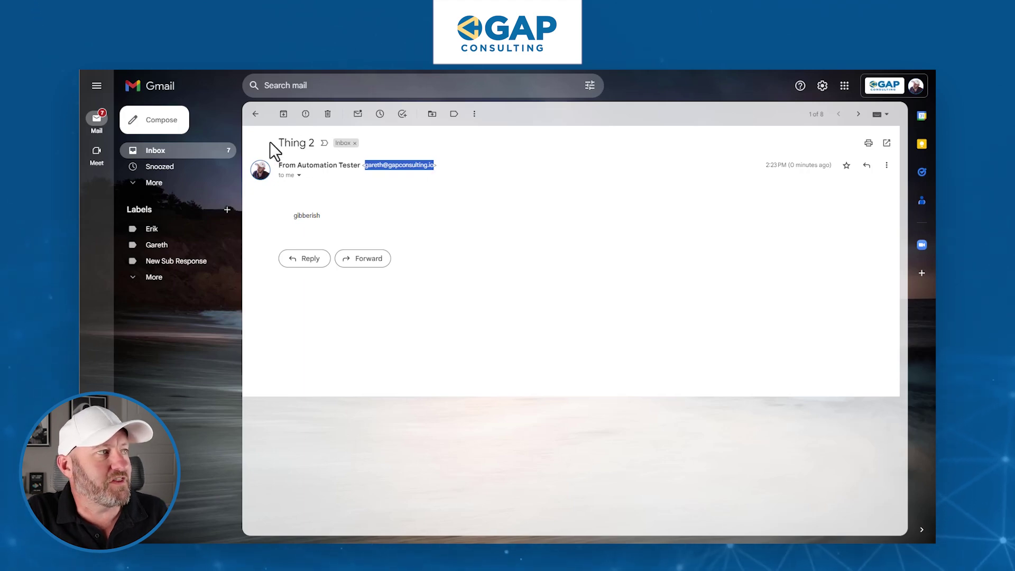
pyautogui.click(292, 150)
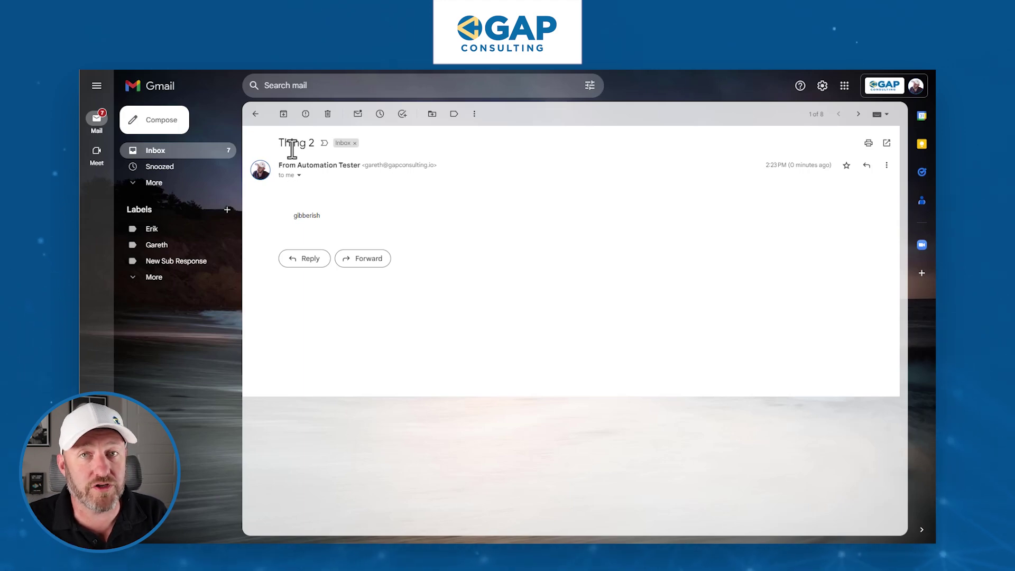
pyautogui.doubleClick(307, 215)
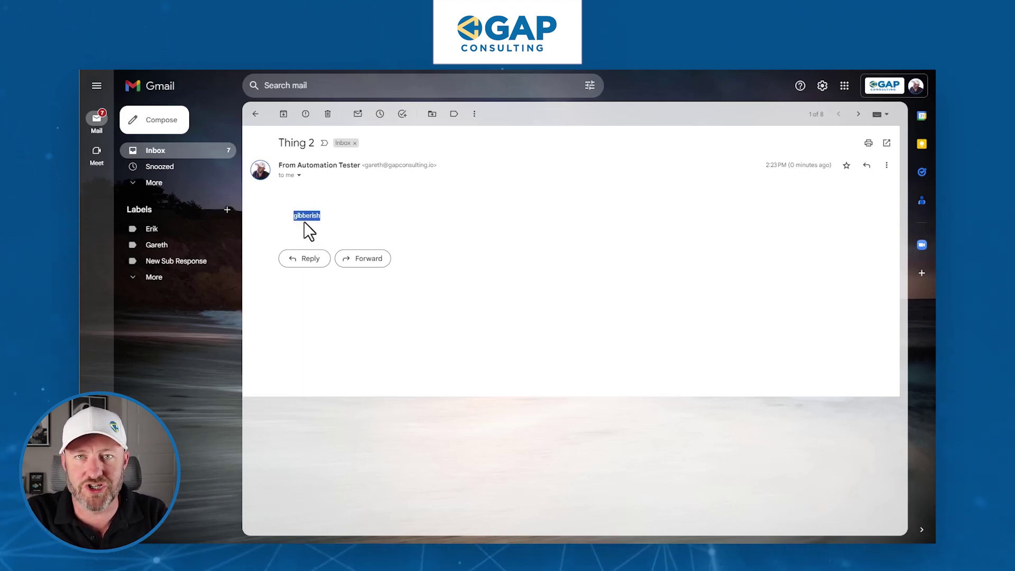
pyautogui.hotkey('alt', 'Tab')
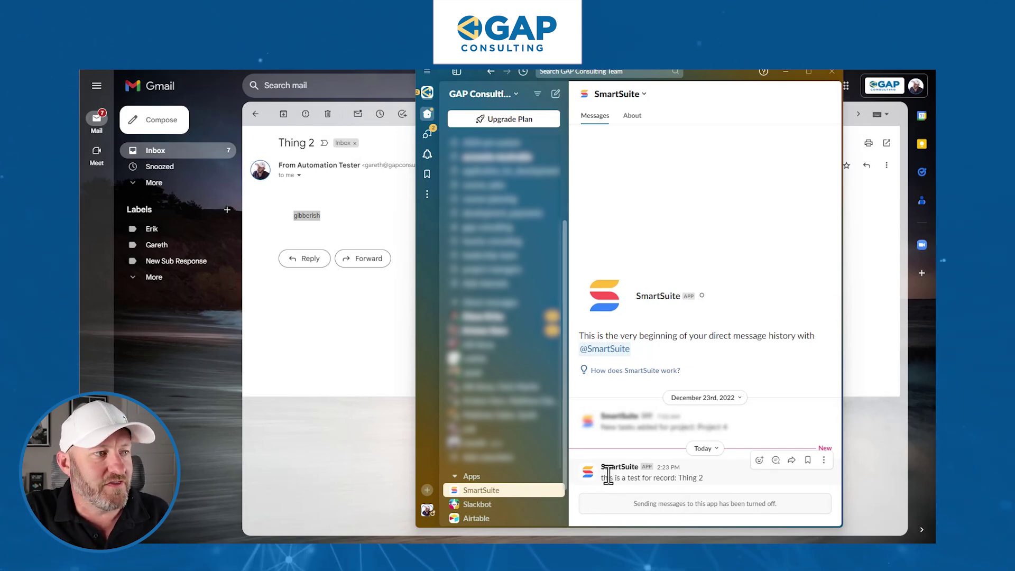
pyautogui.moveTo(677, 478); pyautogui.dragTo(704, 479)
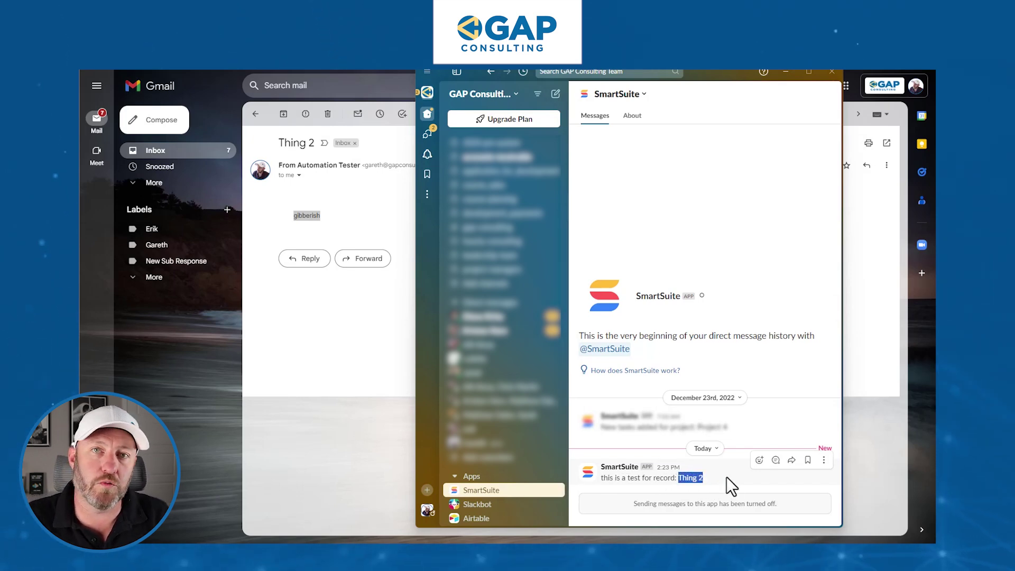